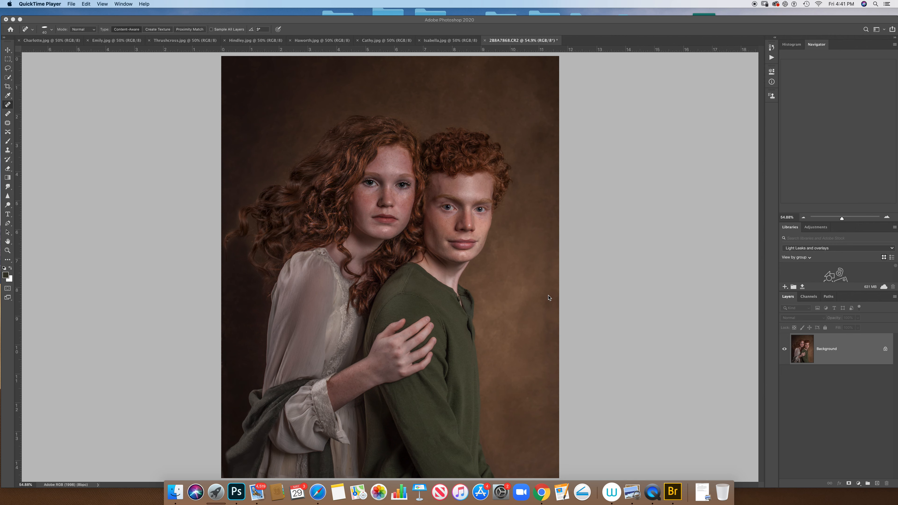
Step: Examine the seven open texture images, from Charlotte.jpg to Isabella.jpg, as candidates for the portrait, and return to 2B8A7868.CR2
click(66, 44)
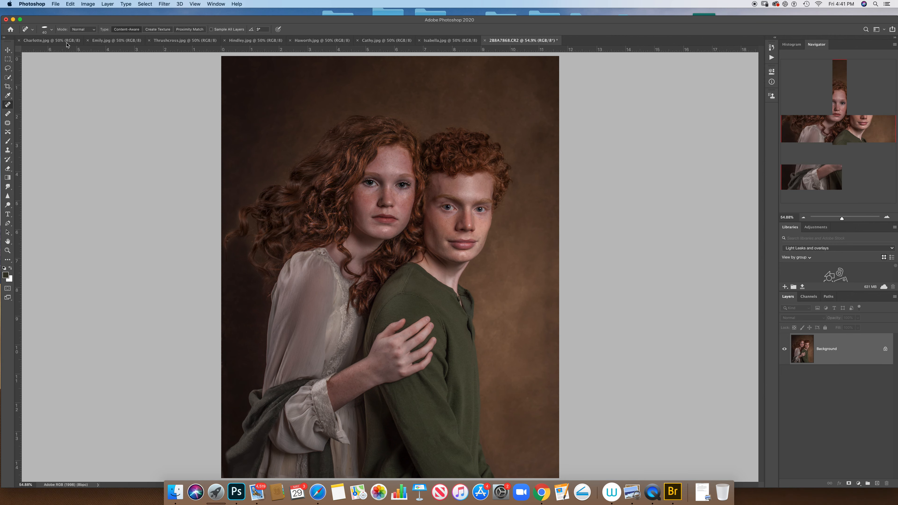
click(66, 42)
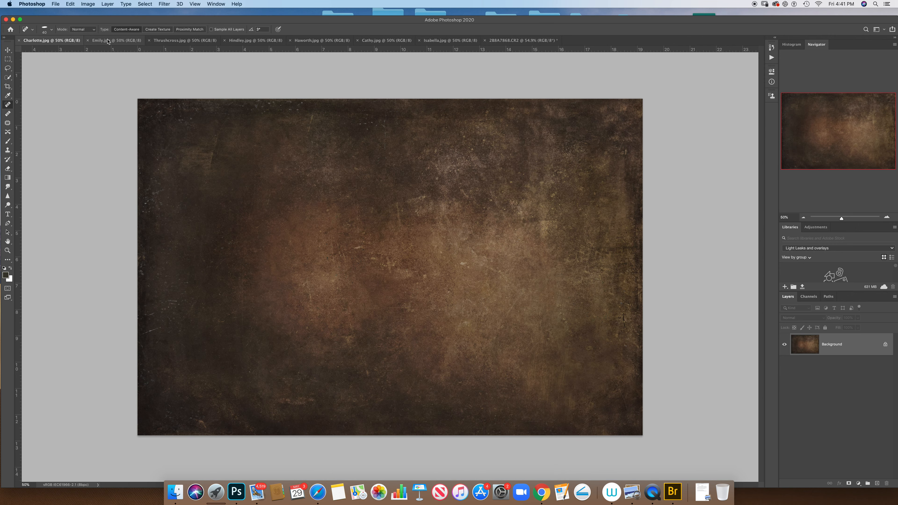
click(108, 42)
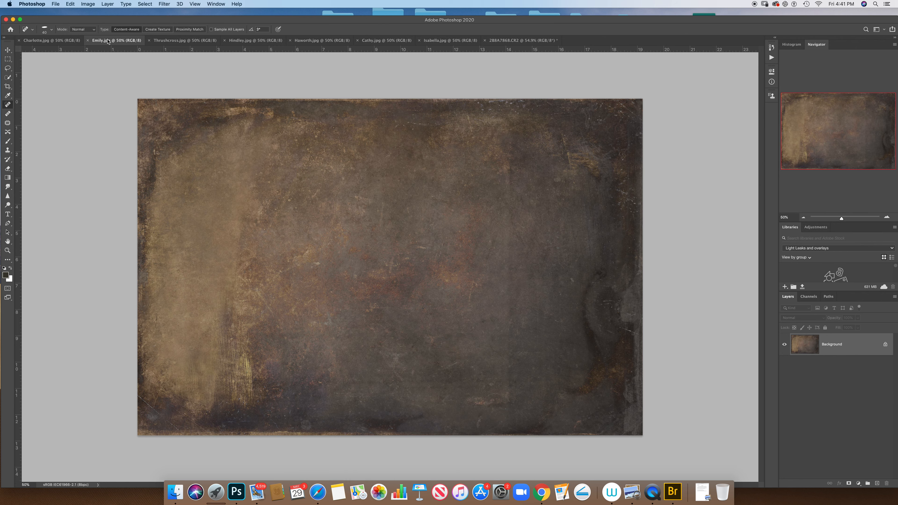
click(171, 42)
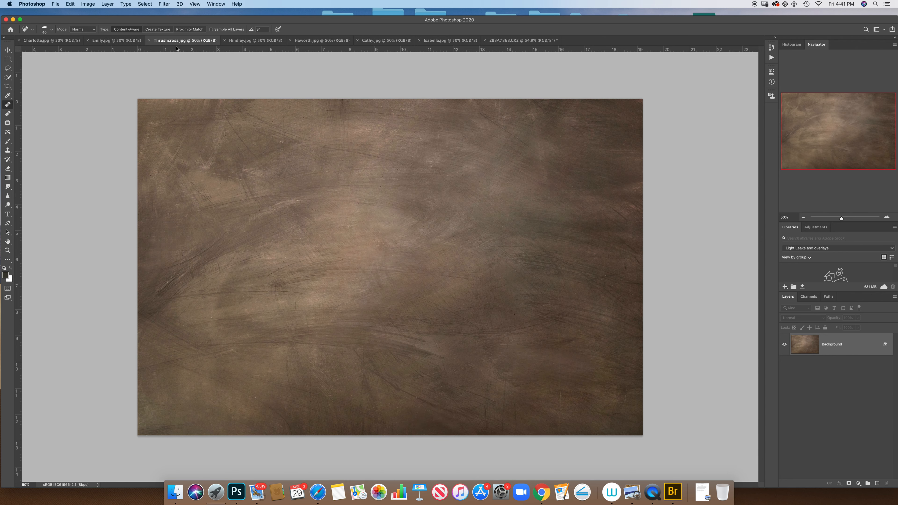
click(262, 42)
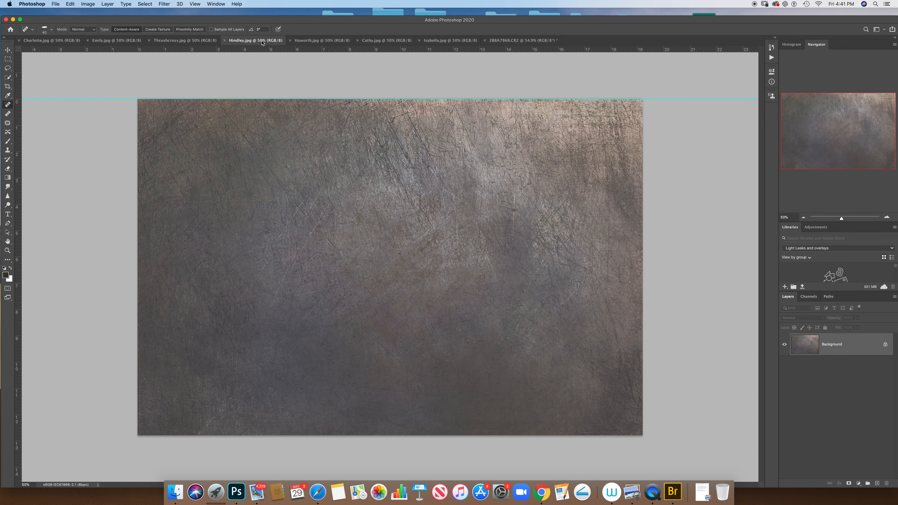
click(307, 41)
click(400, 42)
click(451, 41)
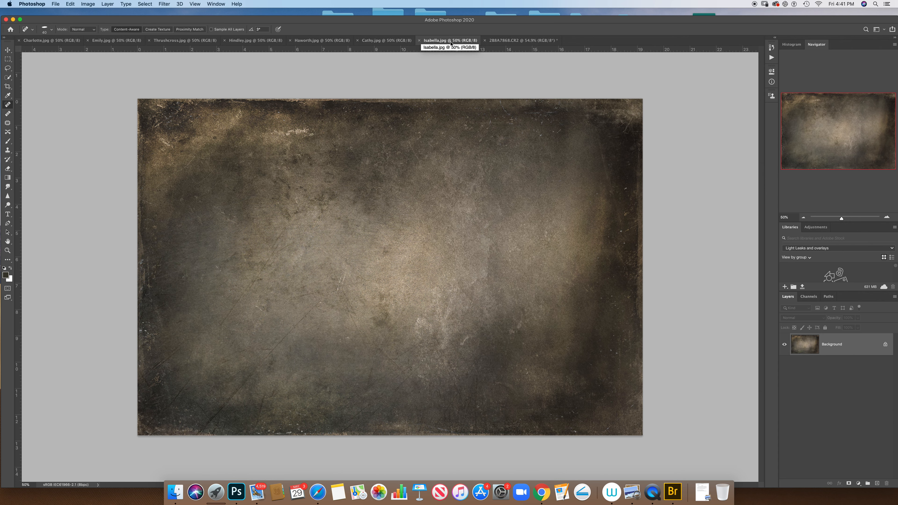
click(509, 40)
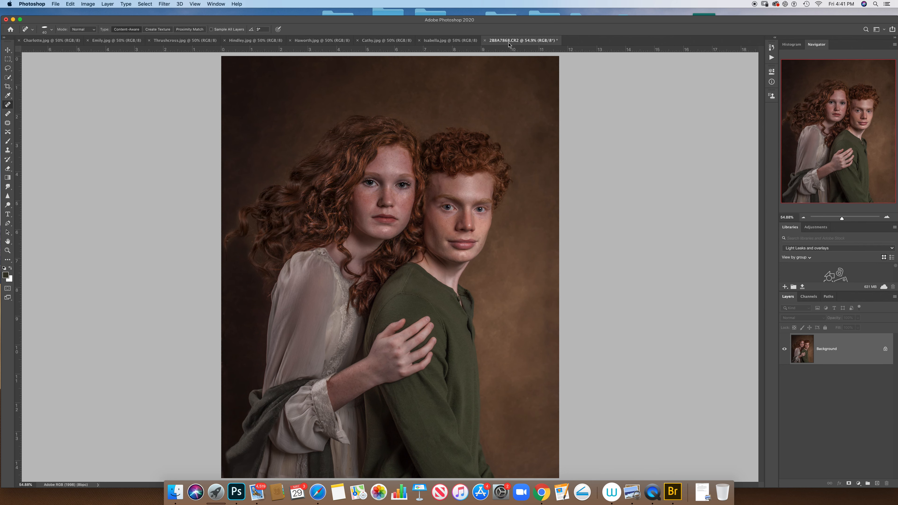
Step: Compare the open texture images once more to decide which one suits the portrait
click(452, 41)
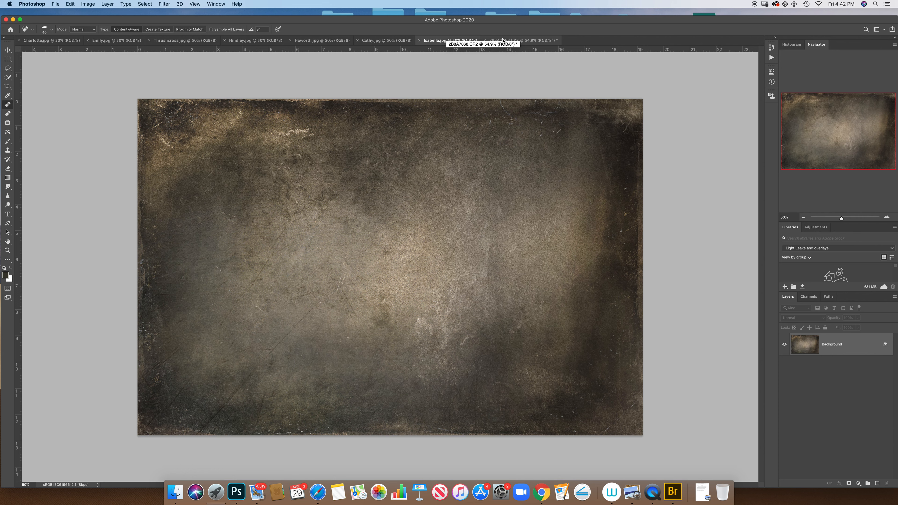
click(409, 41)
click(320, 41)
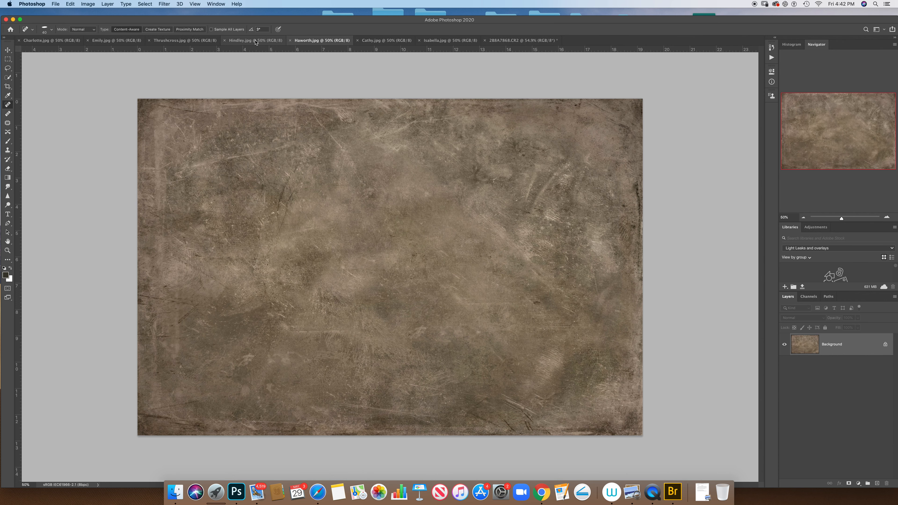
click(184, 40)
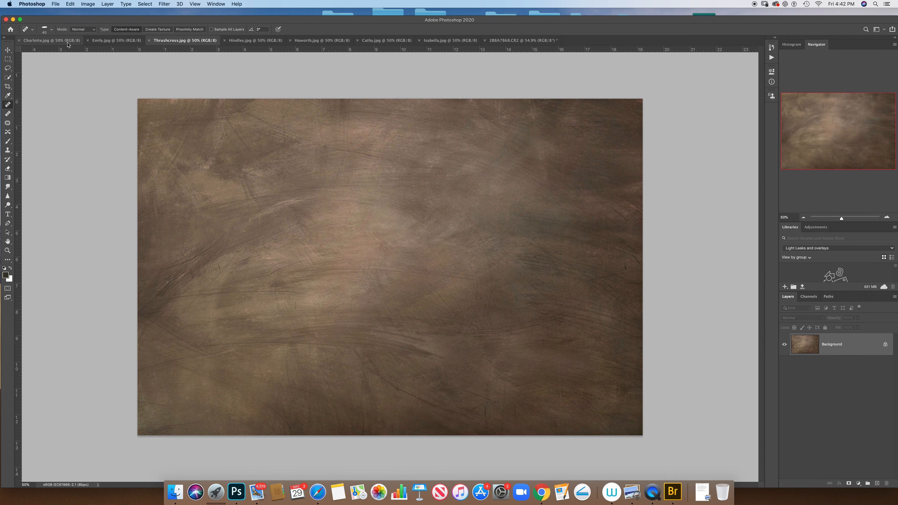
click(53, 41)
click(115, 40)
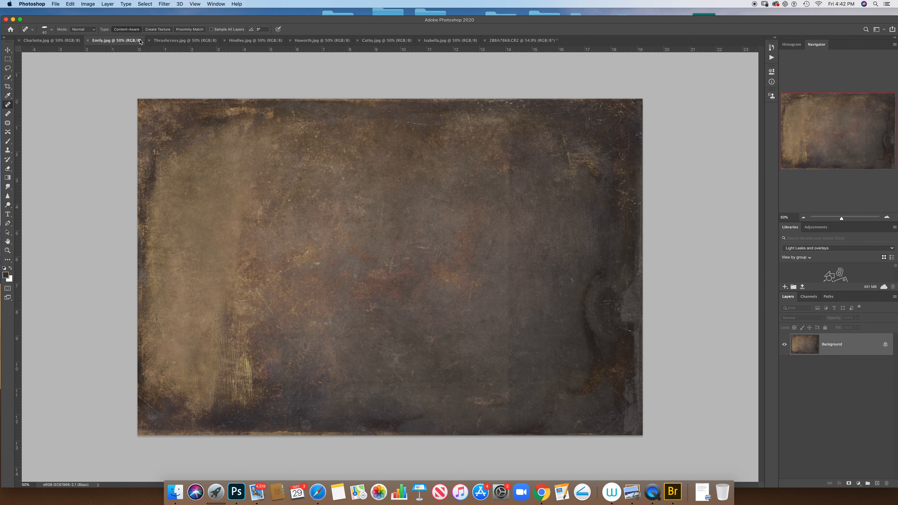
click(178, 41)
click(252, 40)
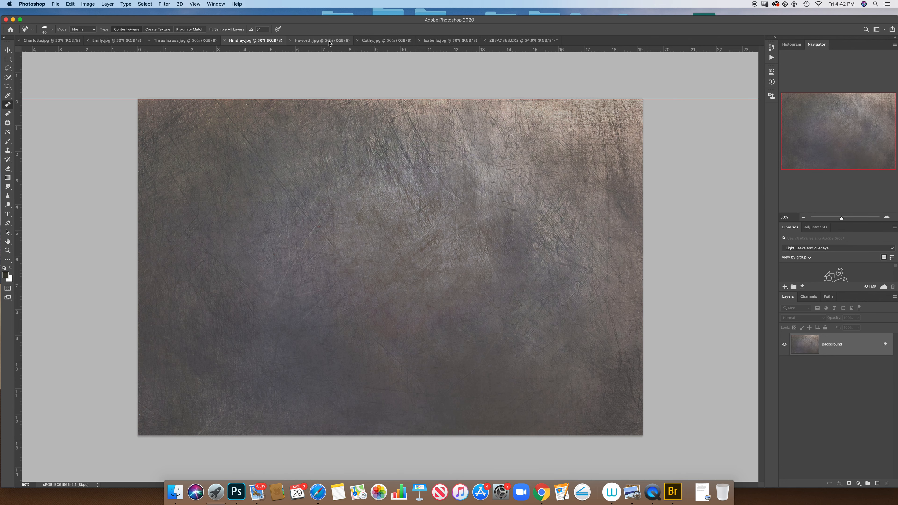
click(340, 40)
click(382, 41)
Step: Duplicate the Isabella.jpg background layer and move the copy into the 2B8A7868.CR2 portrait, accepting the color profile conversion
click(470, 40)
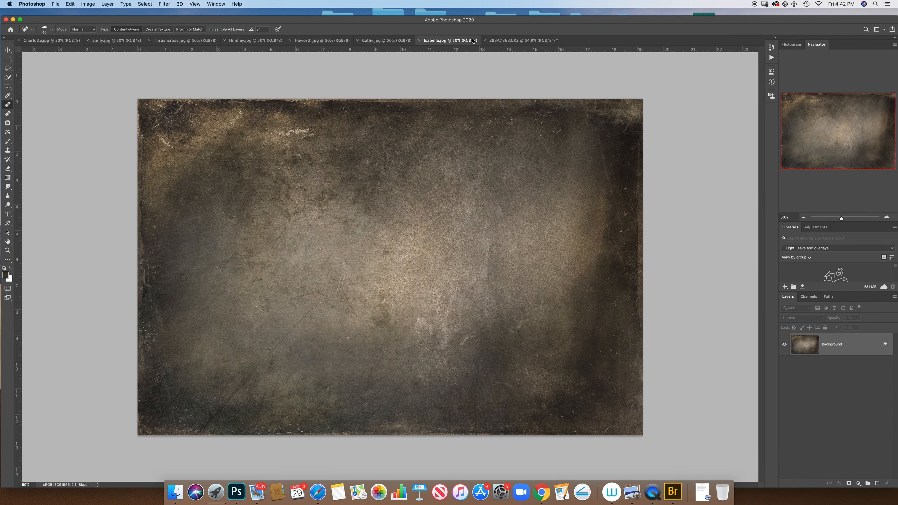
key(super+j)
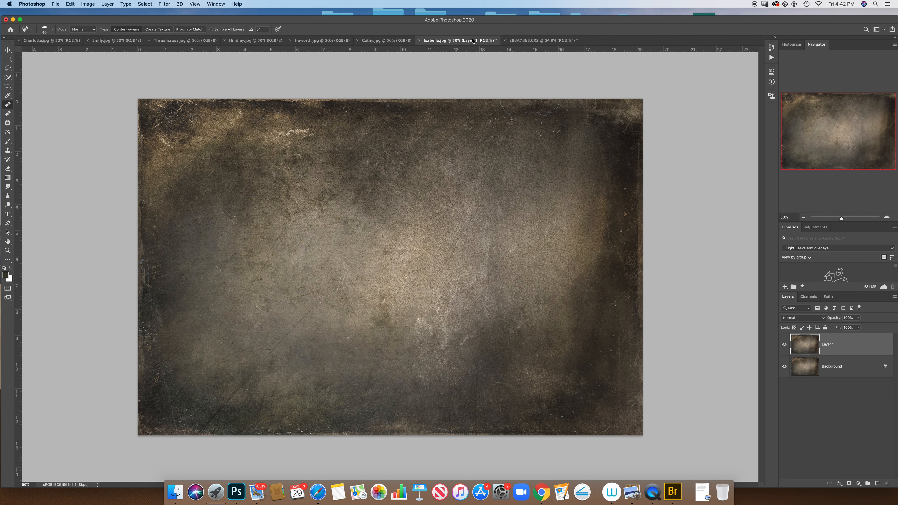
click(7, 50)
drag(201, 139, 427, 161)
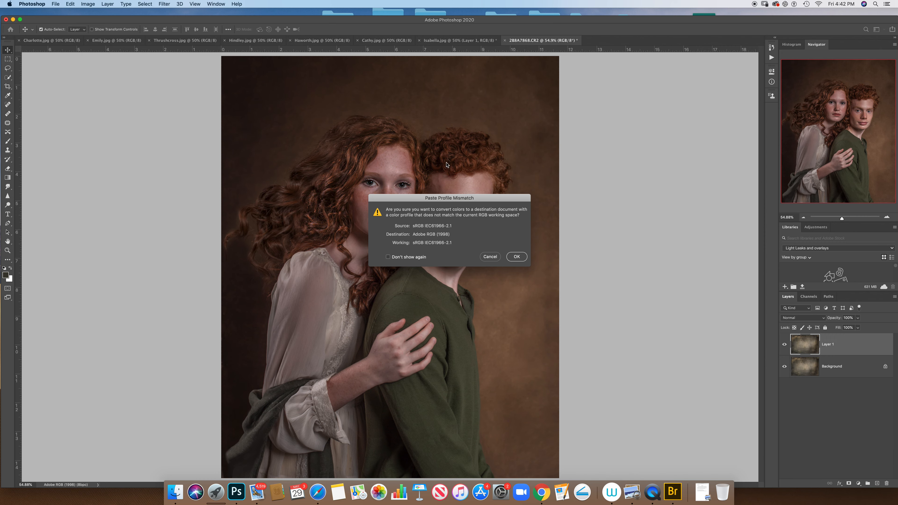
click(517, 257)
Step: Use Free Transform to rotate the texture layer about 90° into portrait orientation, scale it to about 86%, and position it over the photo
drag(842, 218, 839, 219)
click(70, 4)
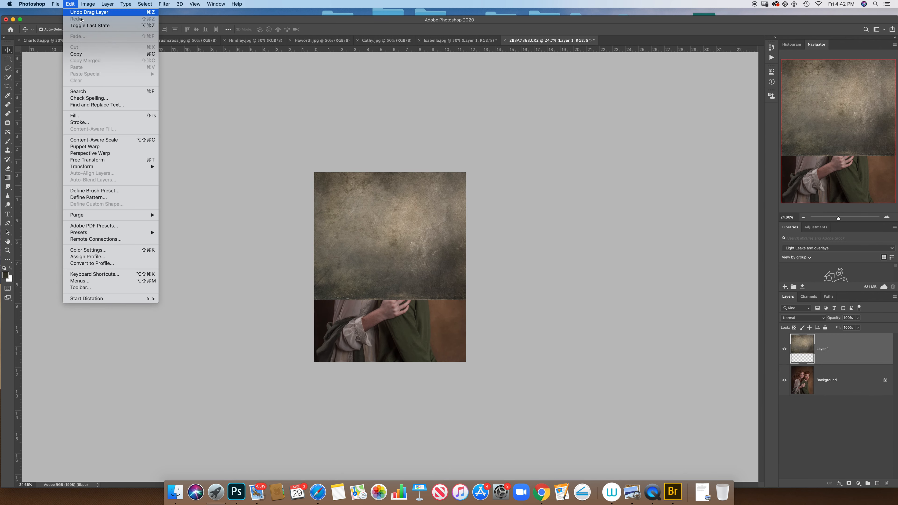
click(131, 162)
drag(549, 197, 445, 365)
drag(391, 90, 394, 126)
drag(400, 219, 384, 244)
drag(467, 134, 468, 139)
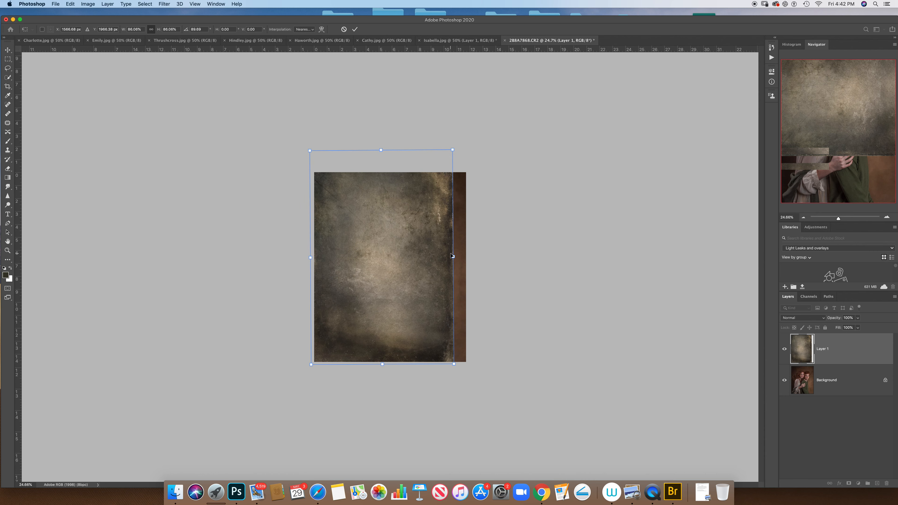
Step: Stretch the texture's width and trim its height so it covers the whole portrait canvas, and apply the transform
drag(454, 256, 465, 257)
drag(390, 151, 391, 165)
drag(465, 265, 466, 264)
drag(315, 265, 314, 266)
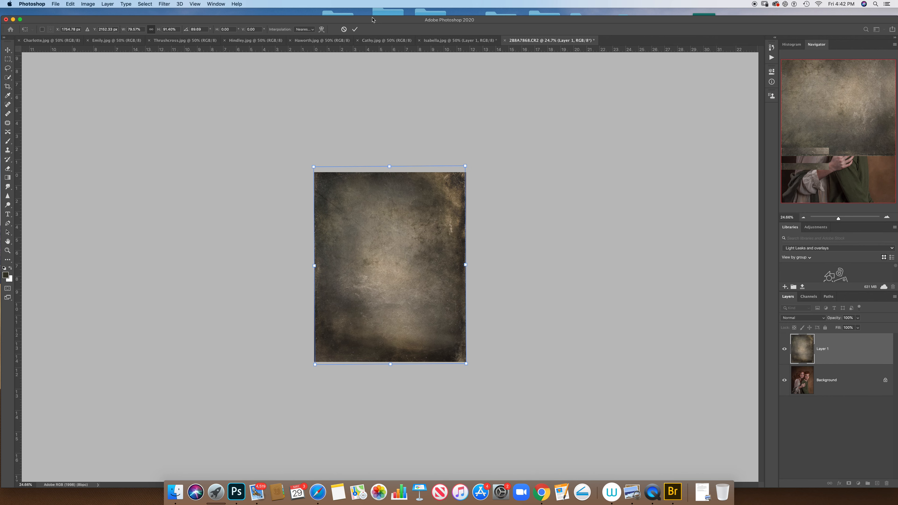
click(354, 29)
Step: Try the Lighten blending mode on the texture layer and settle on Soft Light
drag(838, 218, 840, 217)
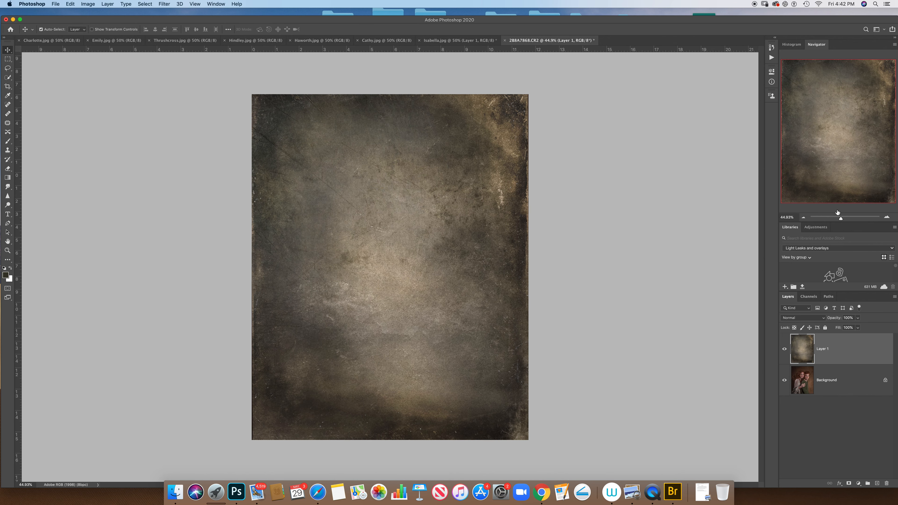
click(802, 318)
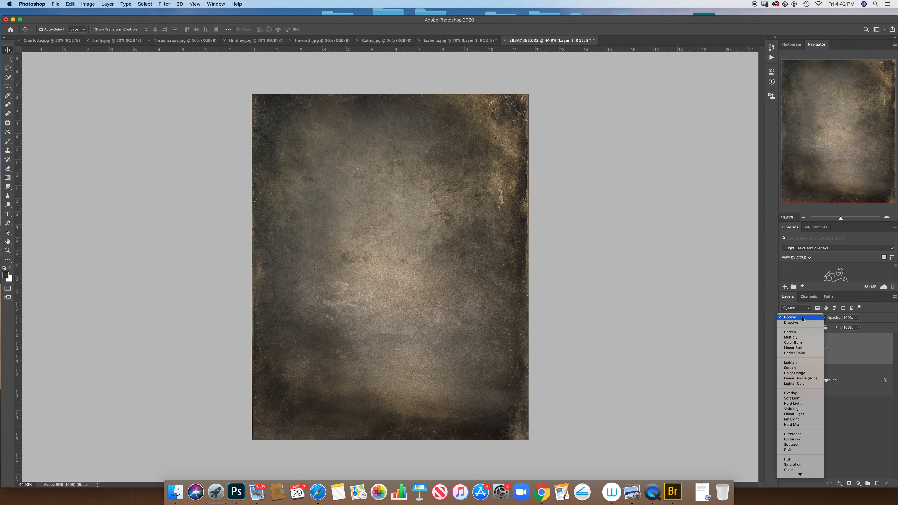
click(792, 362)
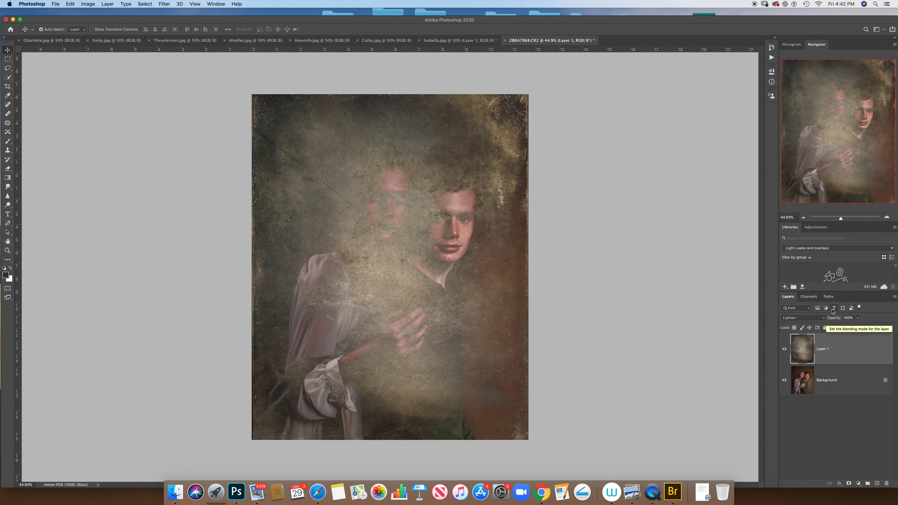
click(824, 319)
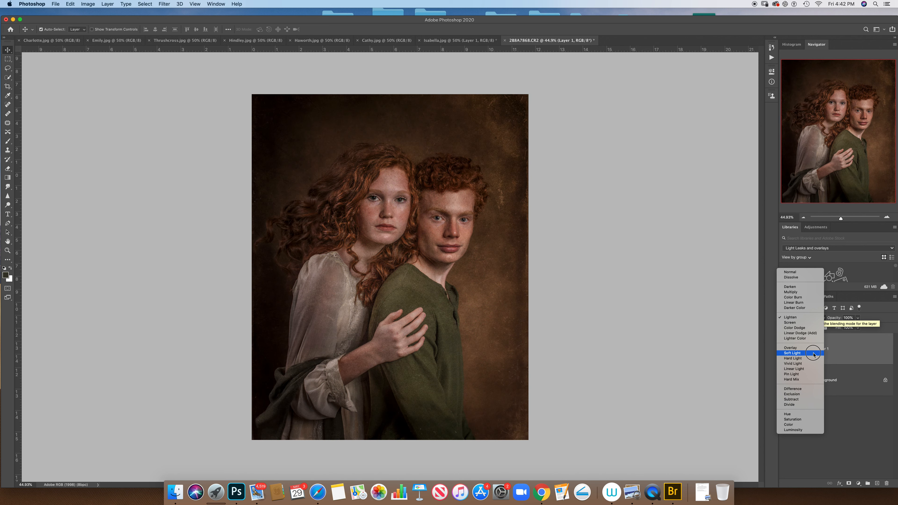
click(814, 354)
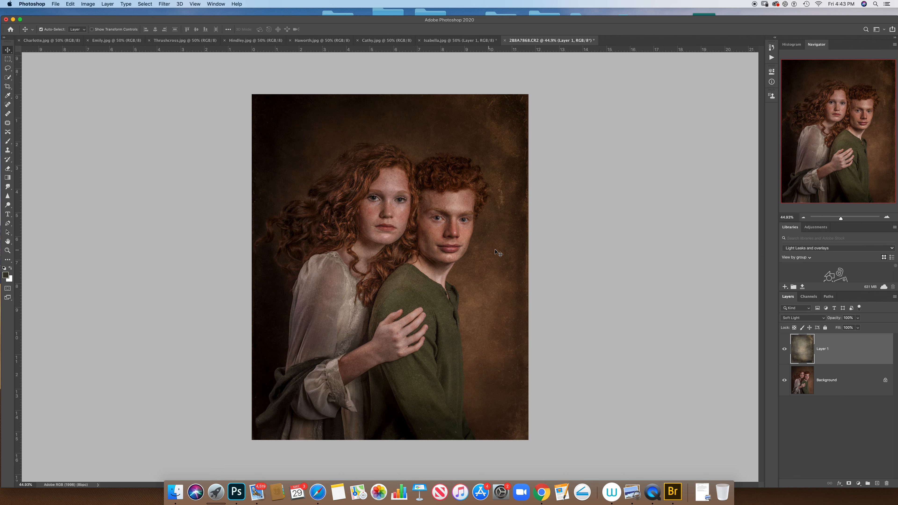
Step: Add a layer mask to the texture layer and set up a larger black brush at 41% opacity
click(850, 483)
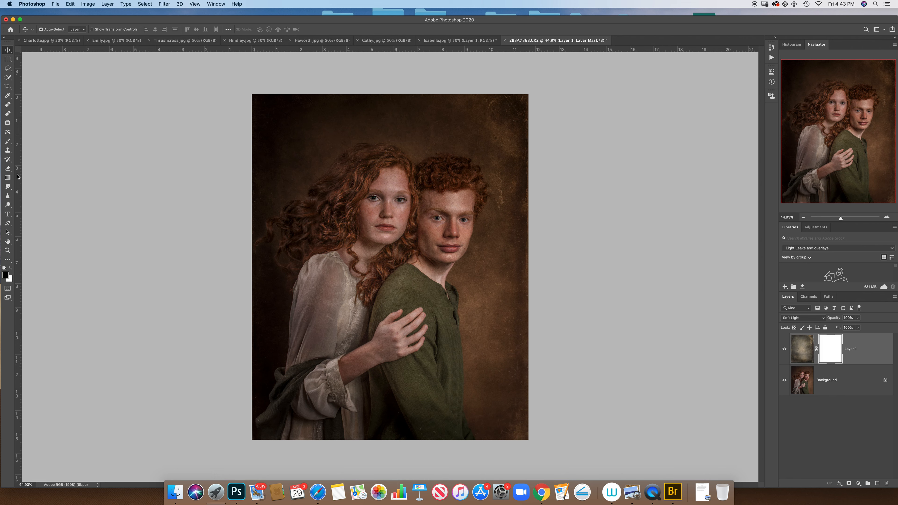
click(7, 141)
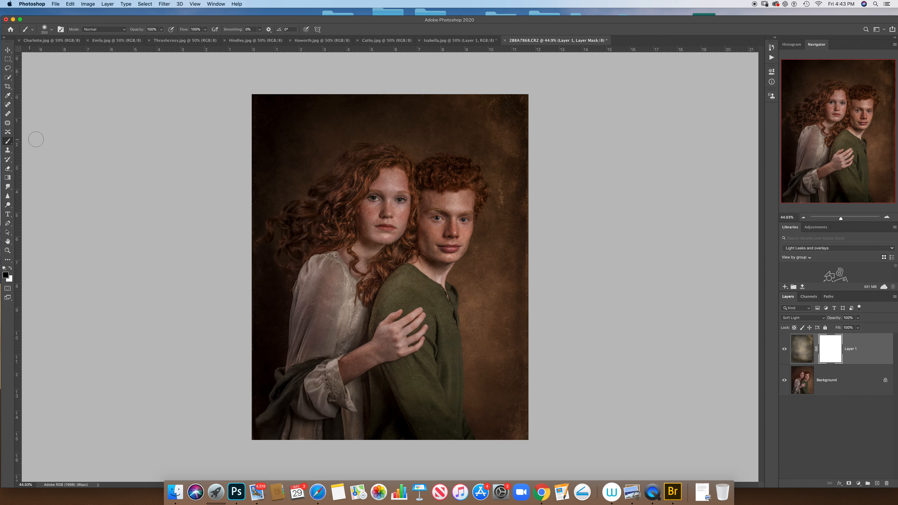
click(52, 30)
drag(74, 52, 79, 53)
click(161, 30)
drag(161, 38, 141, 38)
Step: Paint on the layer mask over both subjects' faces, hair, arms and clothing to reduce the texture there
click(373, 199)
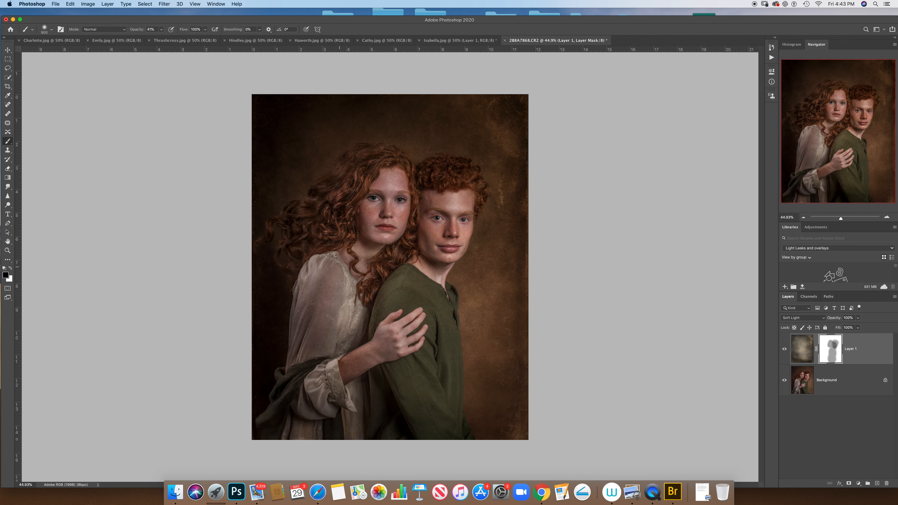
drag(321, 354, 316, 411)
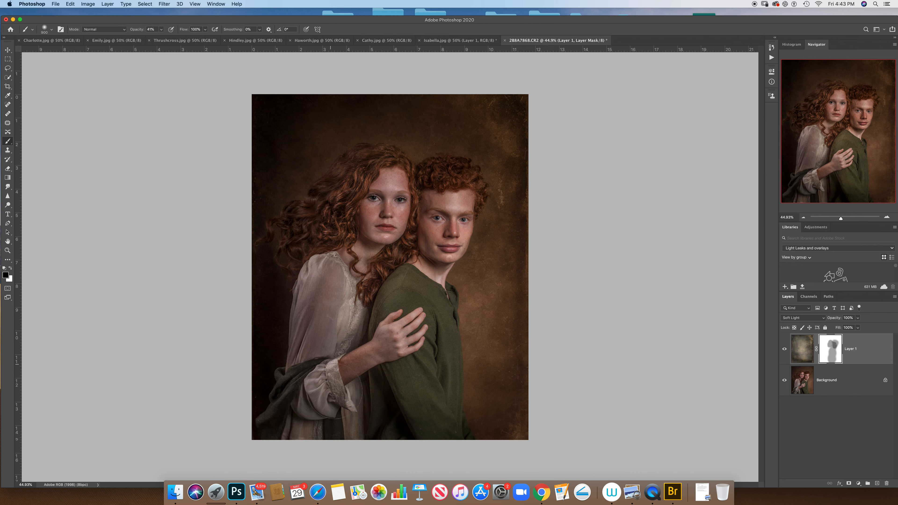
drag(361, 349, 390, 329)
mouse_move(377, 197)
mouse_down()
mouse_move(428, 214)
mouse_move(436, 194)
mouse_move(420, 161)
mouse_move(450, 229)
mouse_move(443, 210)
mouse_move(399, 331)
mouse_up()
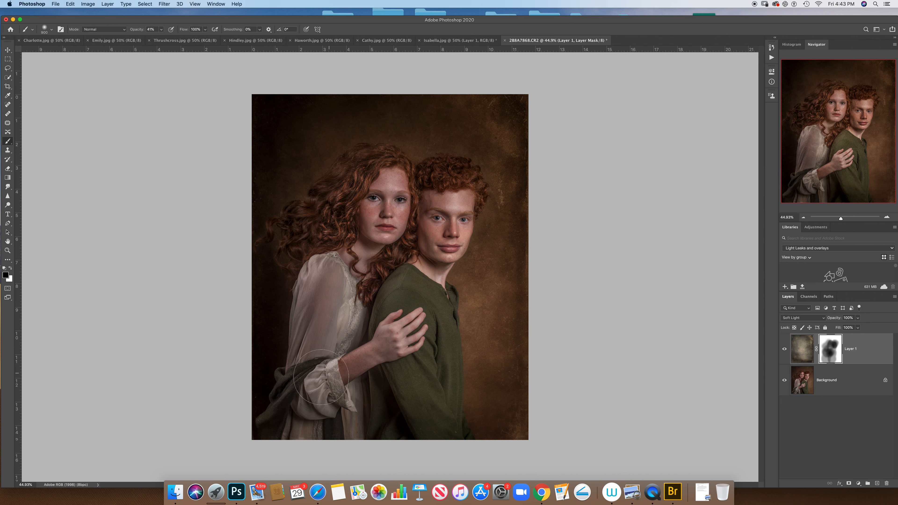
Step: Display the red mask overlay, paint the missed areas of the green shirt up to the face, and hide the overlay
key(backslash)
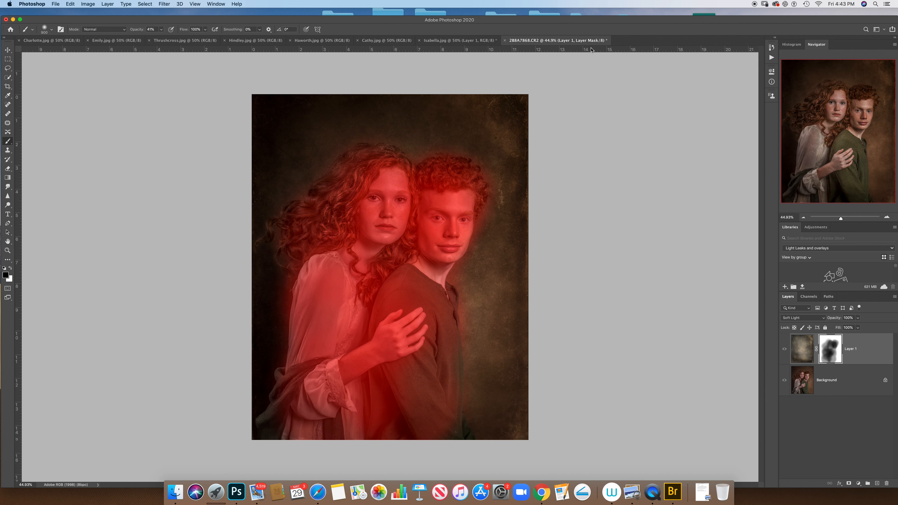
mouse_move(424, 410)
mouse_down()
mouse_move(435, 429)
mouse_move(422, 330)
mouse_move(430, 213)
mouse_up()
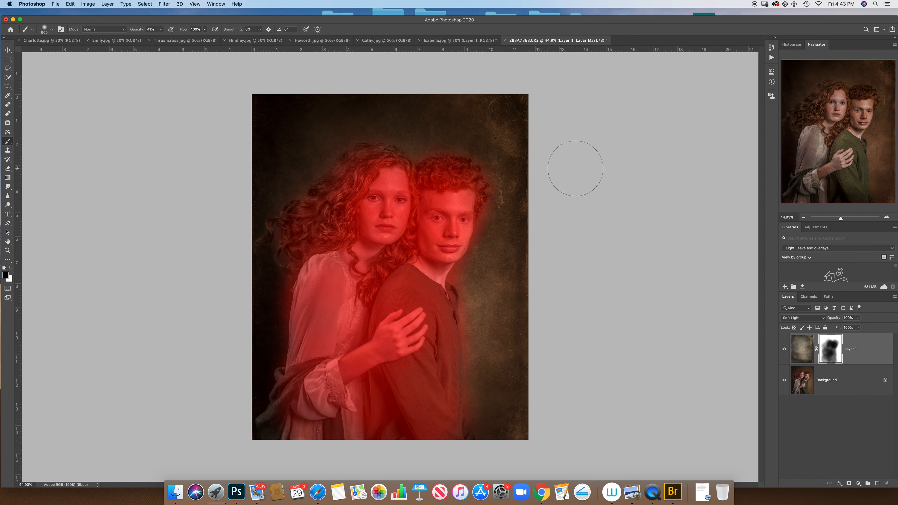
key(backslash)
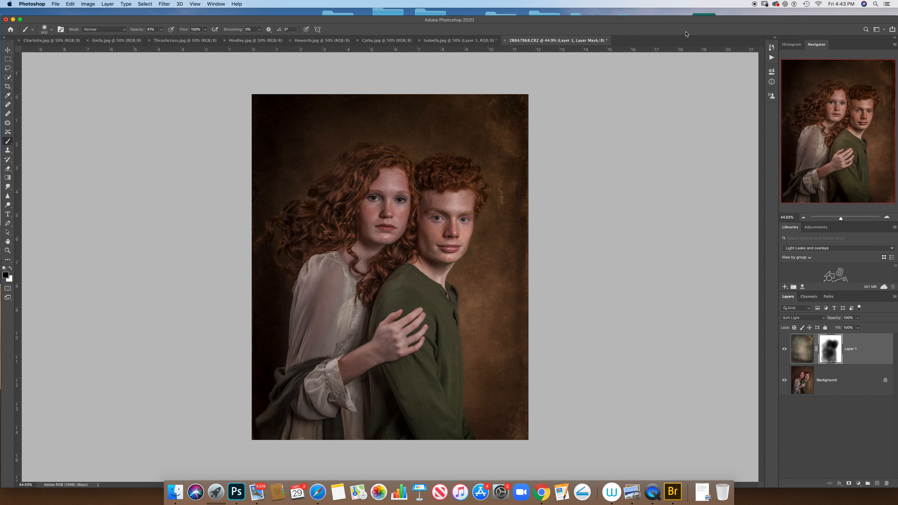
Step: Compare the portrait with and without the texture layer, leave the layer shown, and select the Background layer
click(785, 349)
click(785, 349)
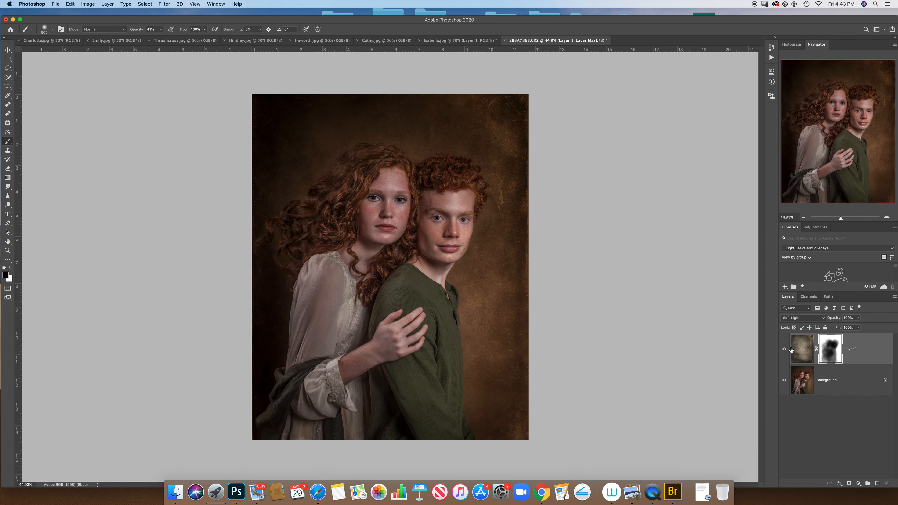
click(785, 349)
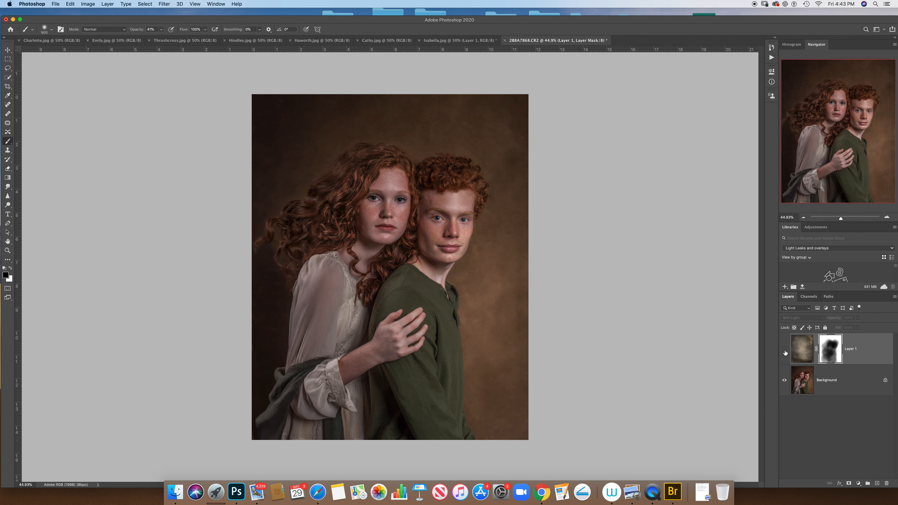
click(785, 350)
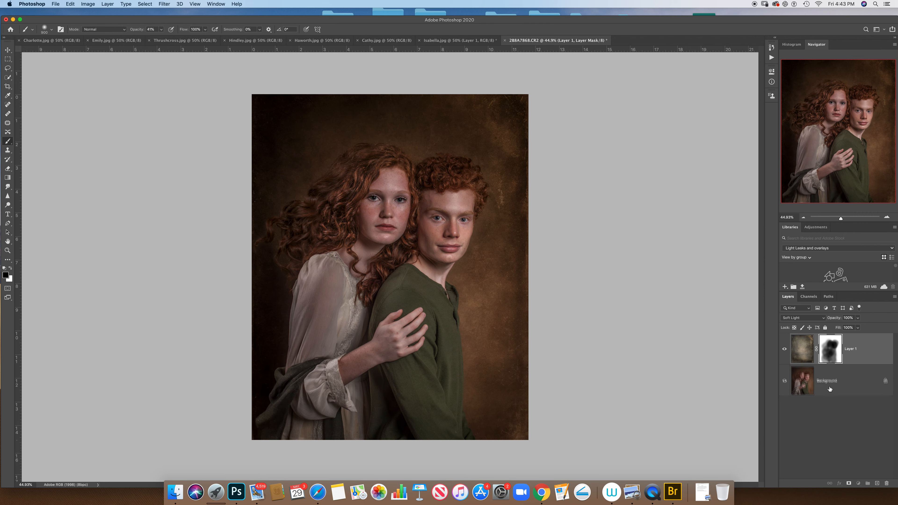
click(802, 388)
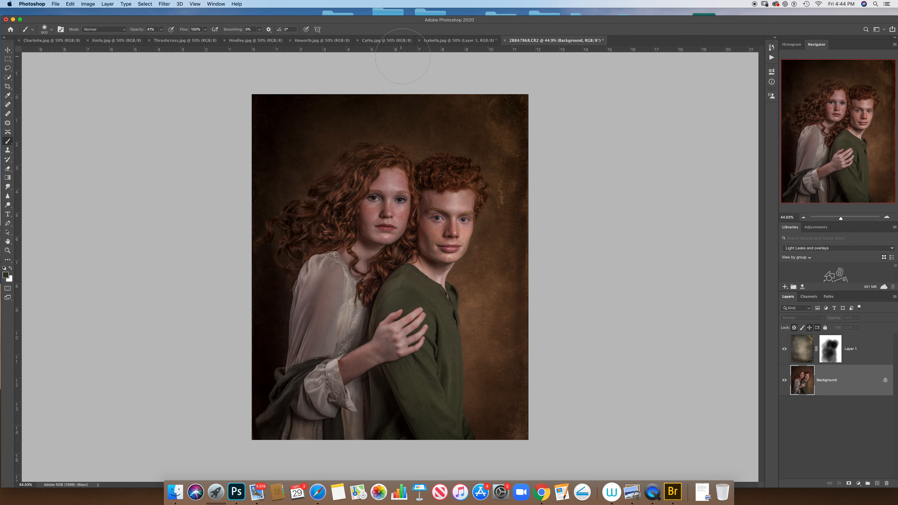
Step: Browse the open texture documents to compare Charlotte, Emily, Thrushcross, Hindley, Haworth and Cathy, and bring up the Cathy texture
click(389, 41)
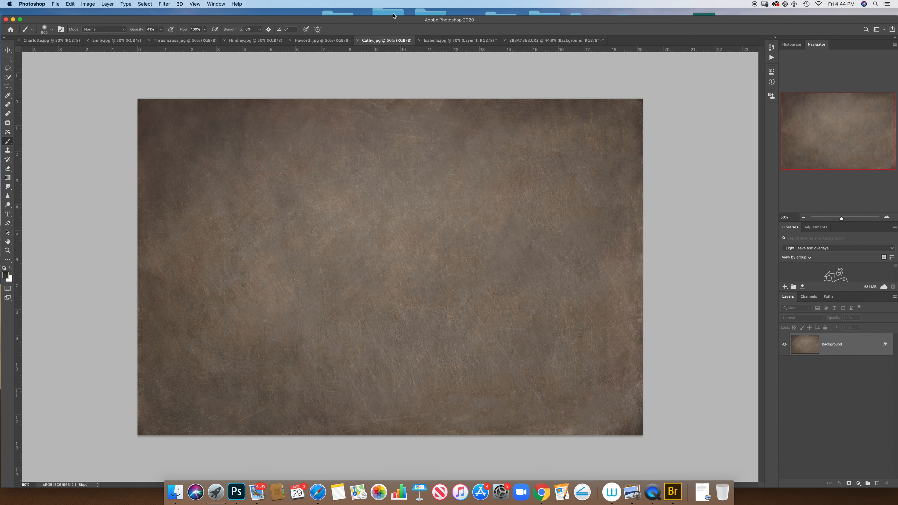
click(322, 40)
click(256, 40)
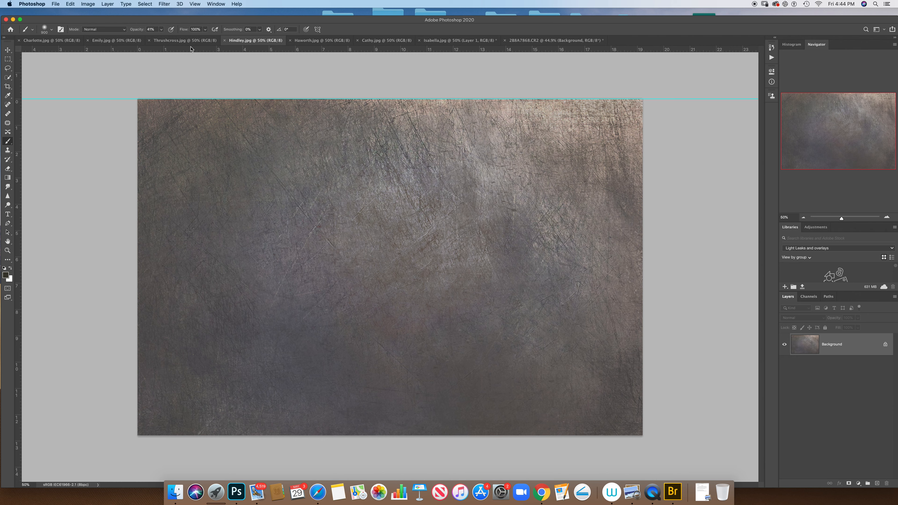
click(179, 41)
click(116, 41)
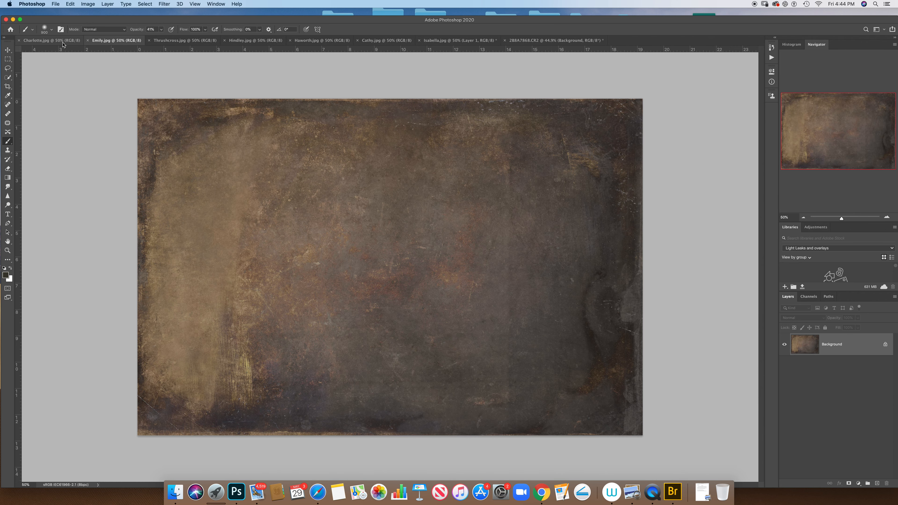
click(64, 40)
click(117, 40)
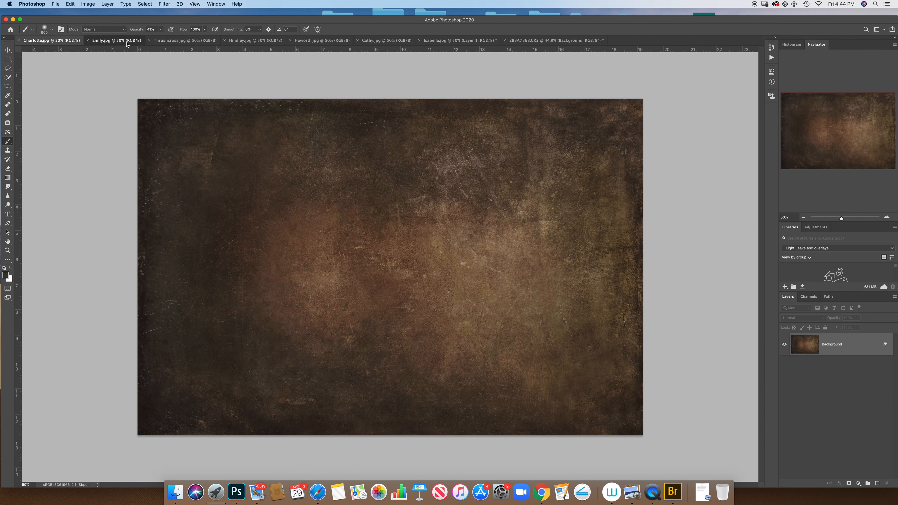
click(173, 41)
click(117, 40)
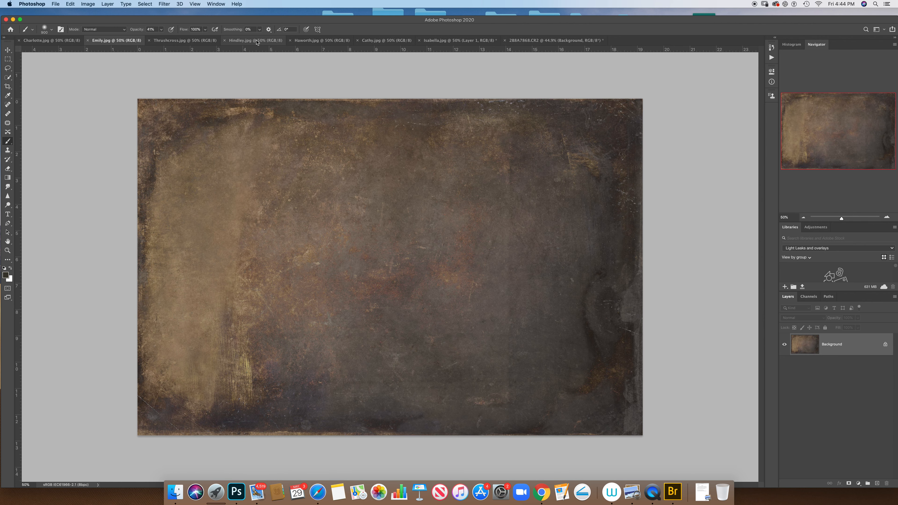
click(256, 41)
click(312, 42)
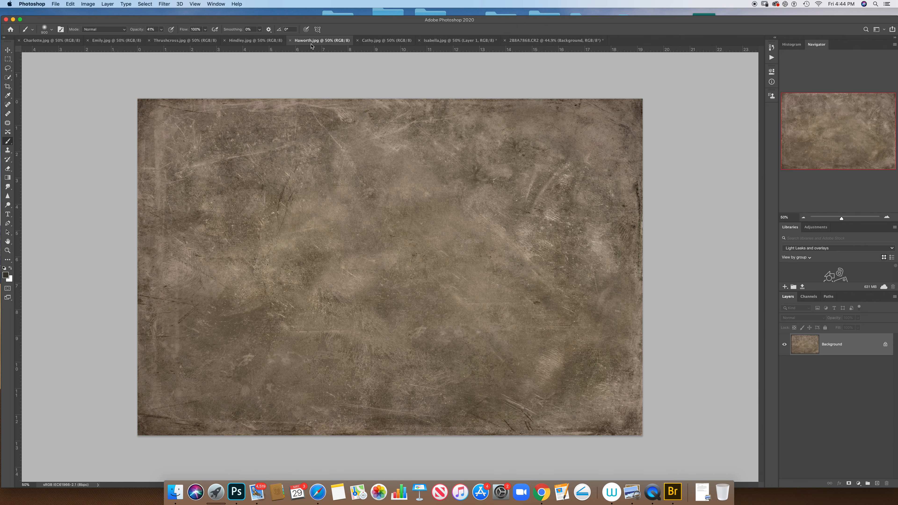
click(386, 43)
click(330, 43)
click(376, 42)
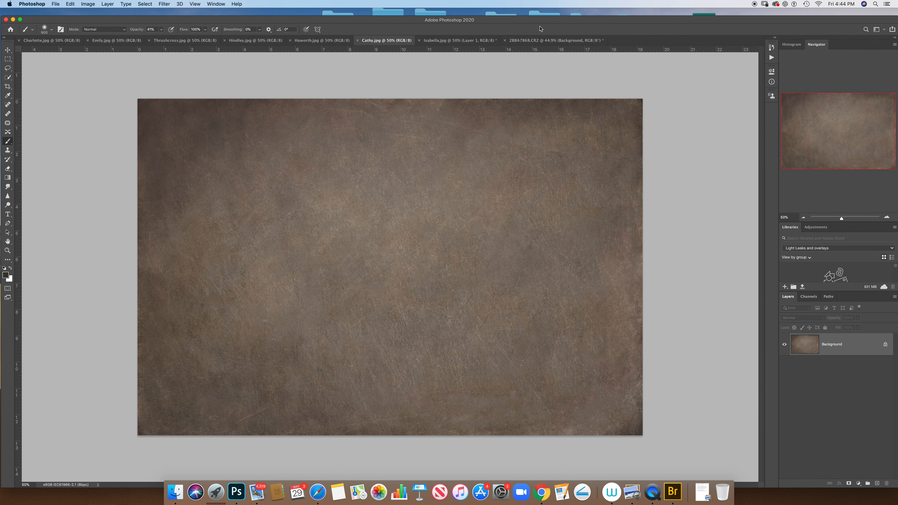
Step: Duplicate the Cathy texture's background layer and move the copy into the portrait document directly above the Background, accepting the colour profile conversion
key(super+j)
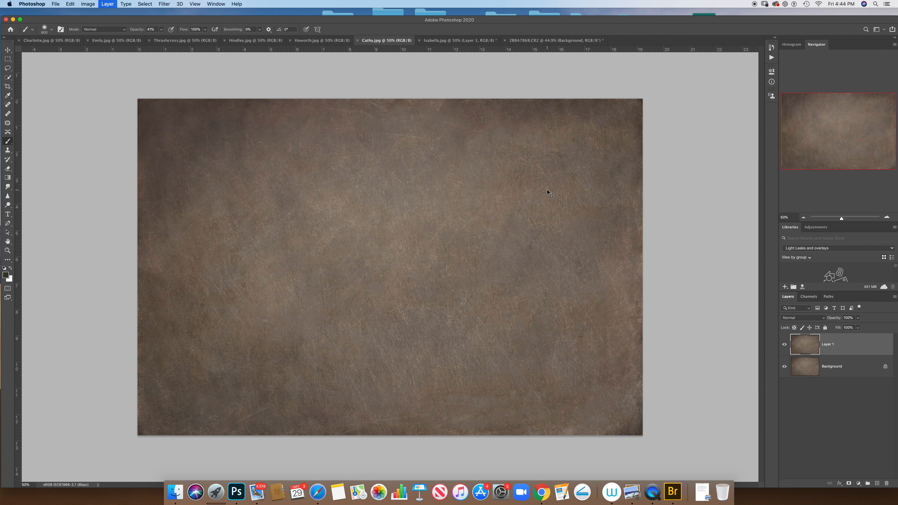
click(8, 50)
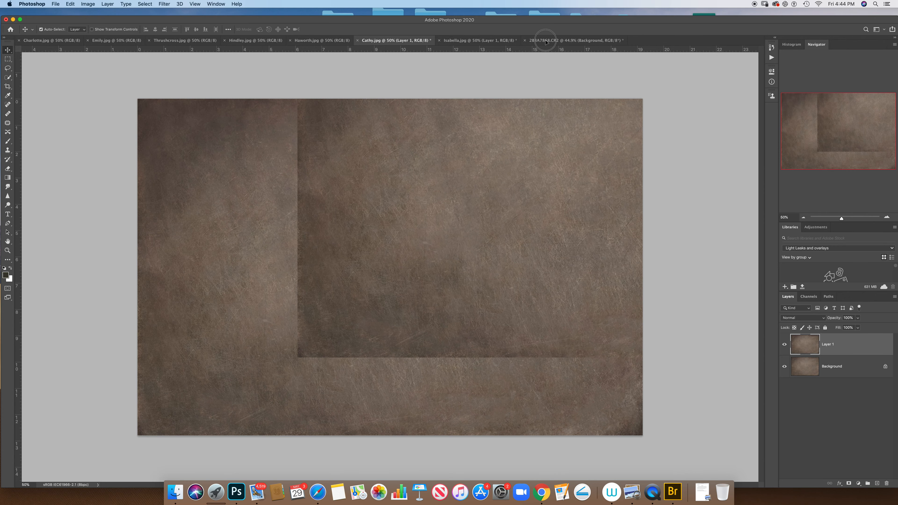
click(547, 40)
key(super+v)
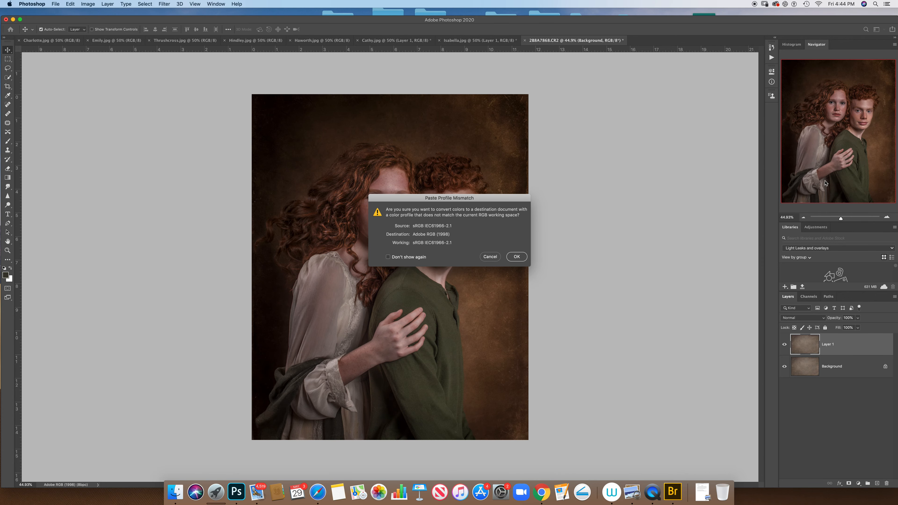
key(Return)
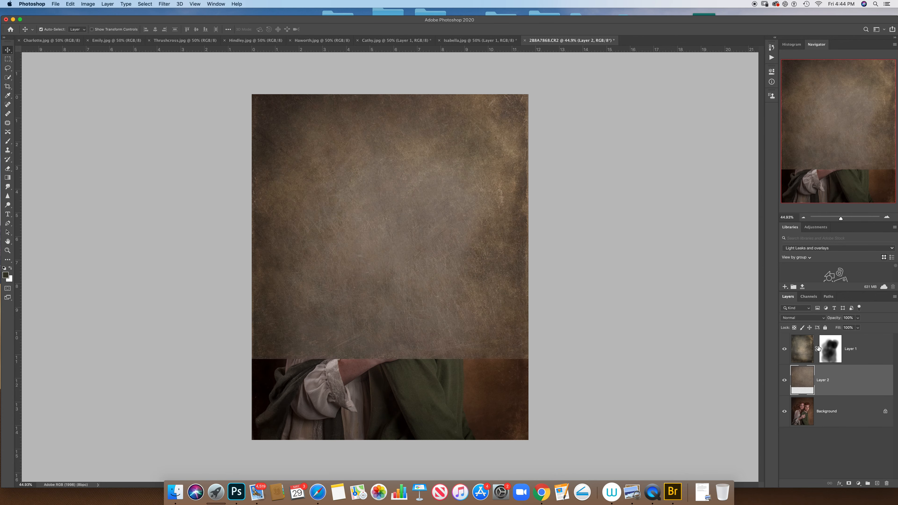
Step: Rotate the Cathy texture layer about 90° with Free Transform and position it to cover the whole portrait
click(71, 4)
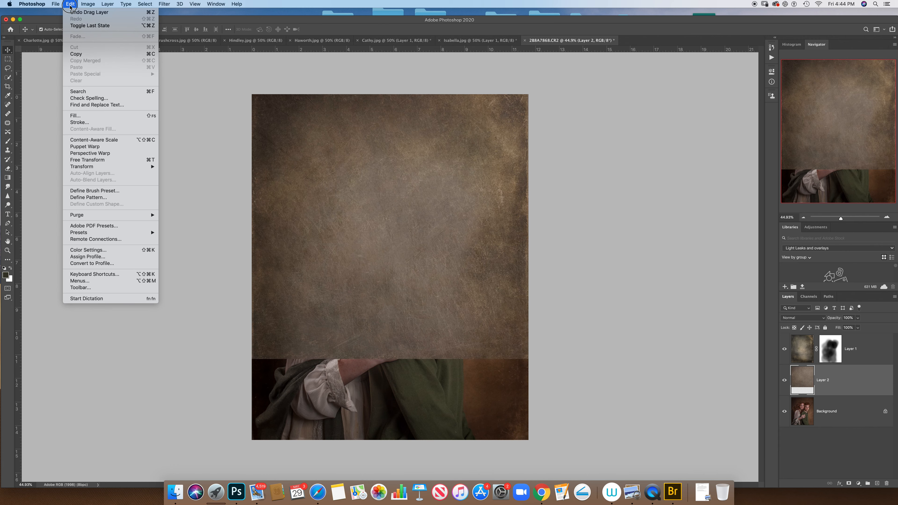
click(120, 161)
drag(734, 105, 535, 323)
drag(543, 201, 475, 231)
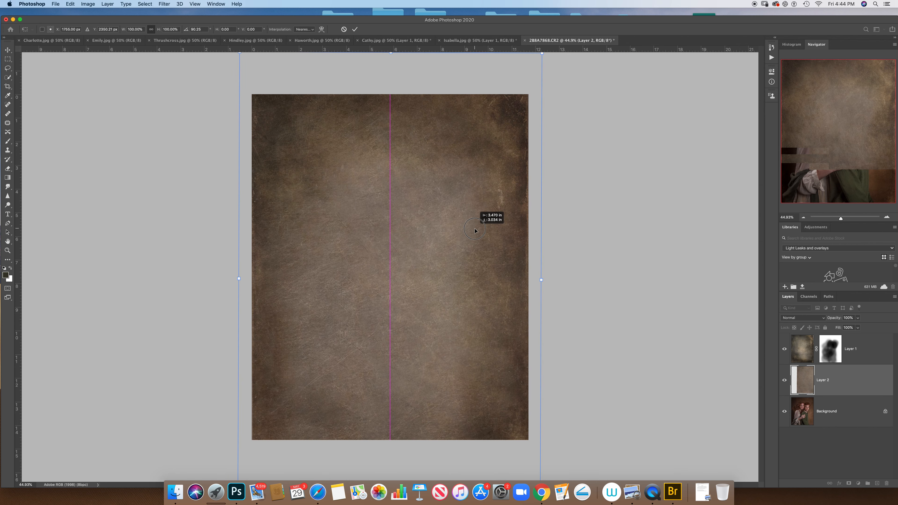
key(Return)
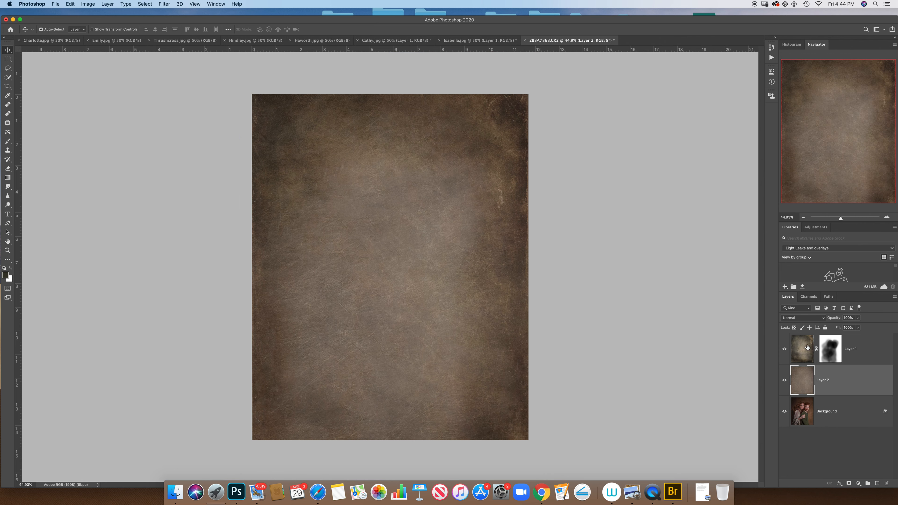
Step: Set the Cathy texture layer to Lighten blending and reduce its opacity to just under 20%
click(798, 317)
click(797, 359)
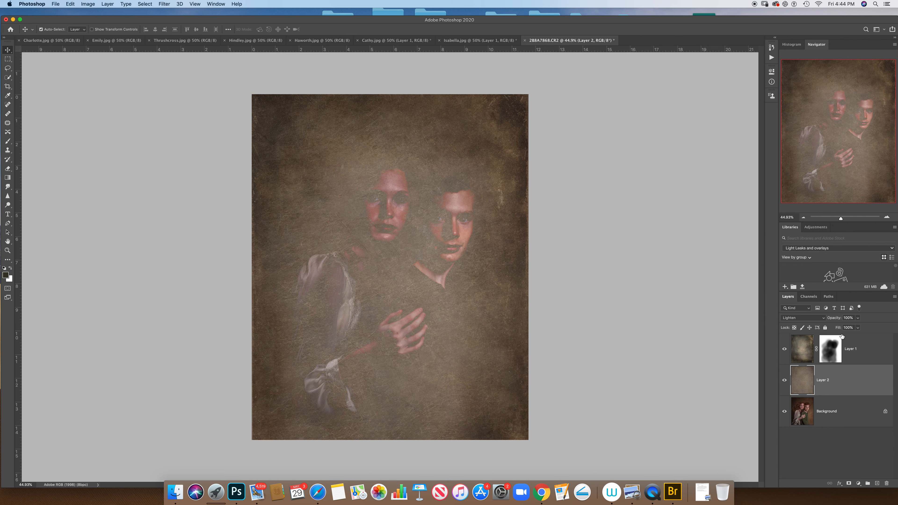
click(858, 318)
drag(857, 326, 826, 326)
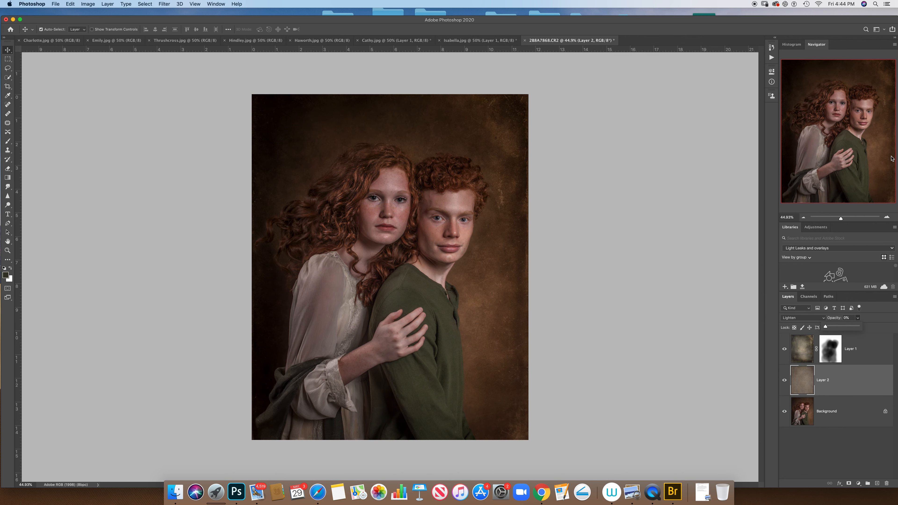
drag(826, 326, 833, 326)
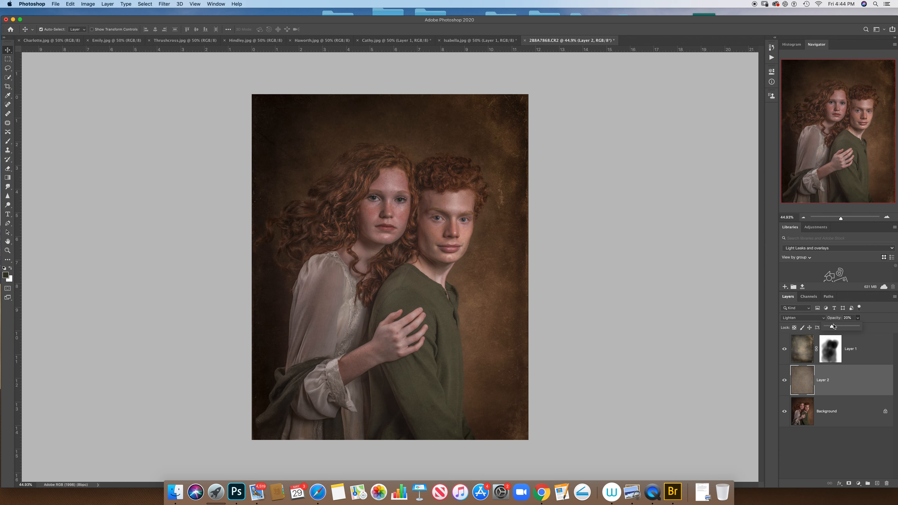
drag(832, 327, 832, 327)
drag(831, 328, 830, 328)
Step: Add a layer mask to the Cathy texture layer and paint black over both subjects' faces with the 41% opacity brush
click(849, 483)
click(8, 141)
mouse_move(374, 230)
mouse_down()
mouse_move(387, 209)
mouse_move(369, 216)
mouse_move(364, 234)
mouse_up()
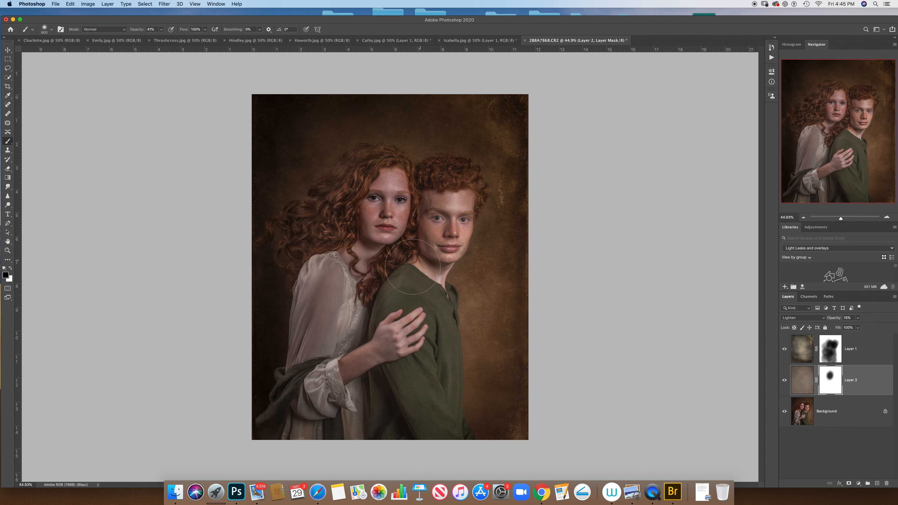
drag(444, 214, 423, 210)
click(373, 183)
Step: Raise the brush opacity to 100% and paint over both subjects' faces, hair and clothing on the Cathy texture's mask
click(162, 29)
drag(161, 37, 181, 38)
click(369, 176)
click(340, 276)
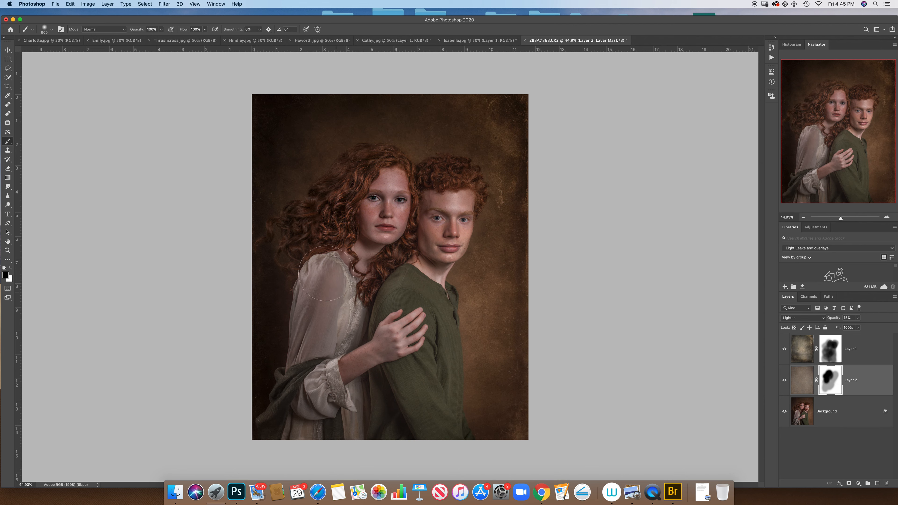
mouse_move(389, 297)
mouse_down()
mouse_move(407, 418)
mouse_move(417, 306)
mouse_move(456, 194)
mouse_up()
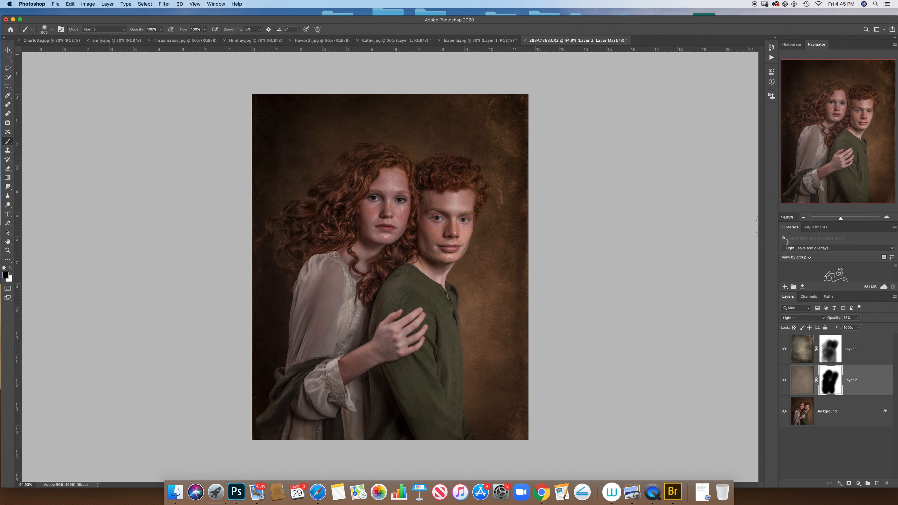
Step: Compare the portrait with and without the Cathy texture layer, leaving the layer shown
click(785, 380)
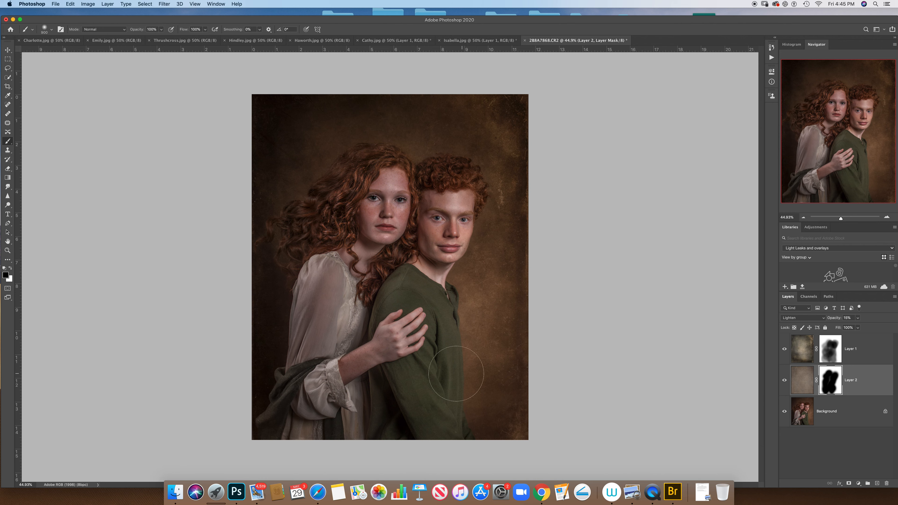
click(785, 380)
click(784, 380)
Step: Group the two texture layers and compare the portrait with and without the group, leaving it shown
click(866, 353)
key(super+g)
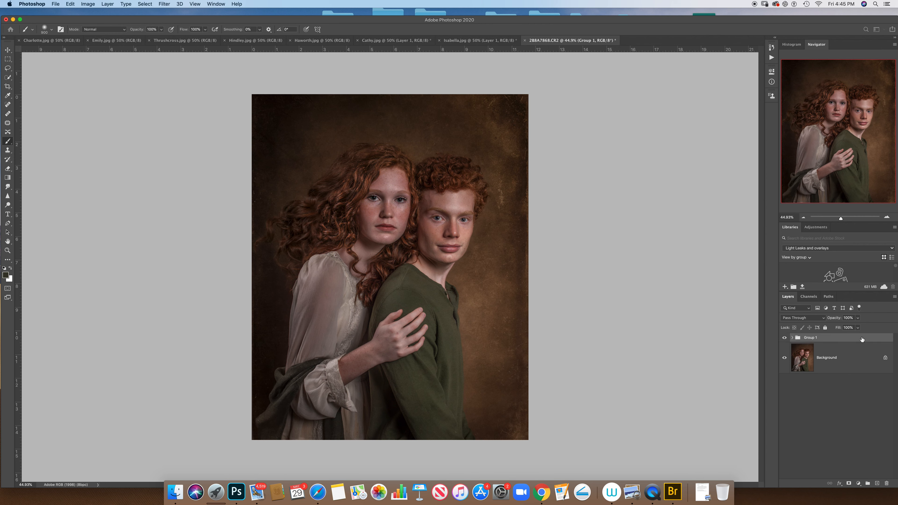
click(785, 337)
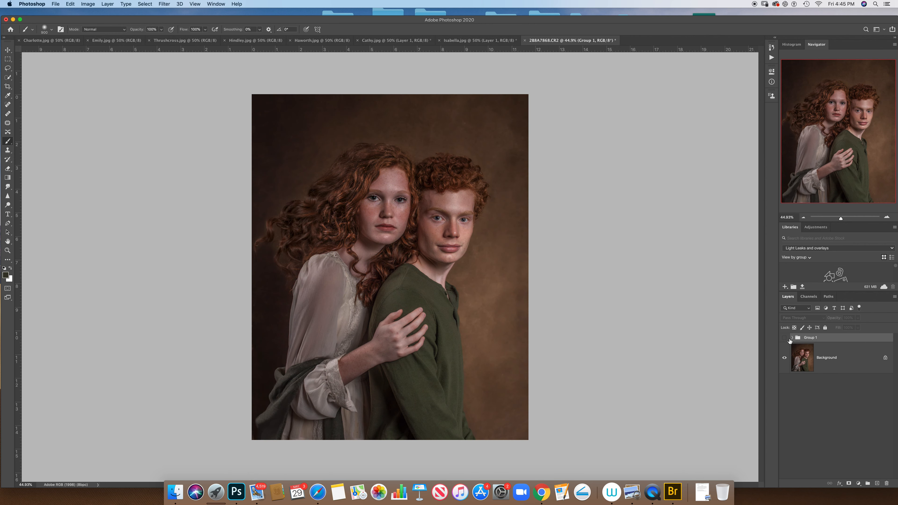
click(784, 337)
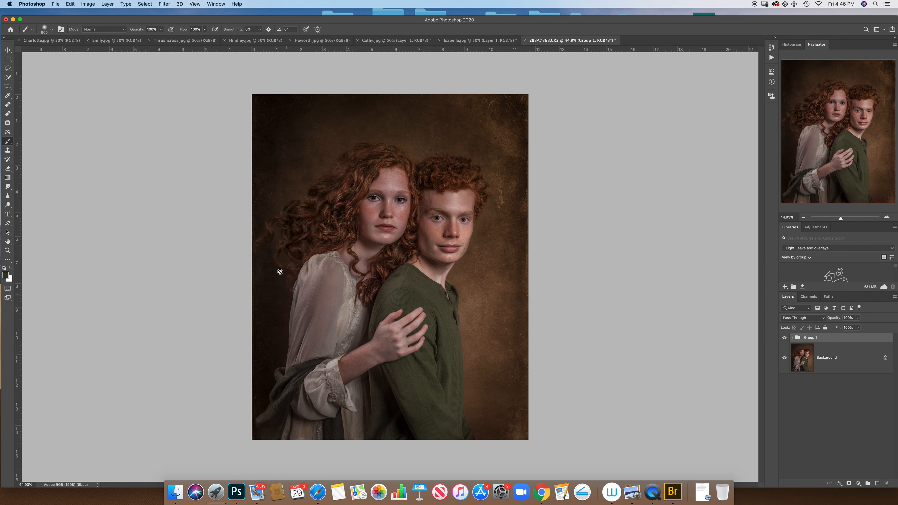
Step: Move a duplicate of the Hindley texture into the portrait's layer group, directly above the Cathy texture layer, accepting the profile conversion
click(792, 338)
click(815, 389)
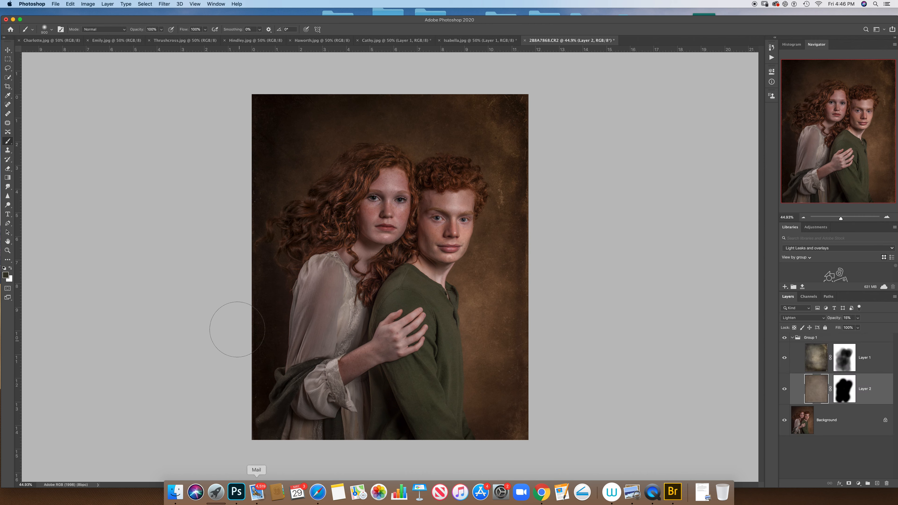
click(269, 40)
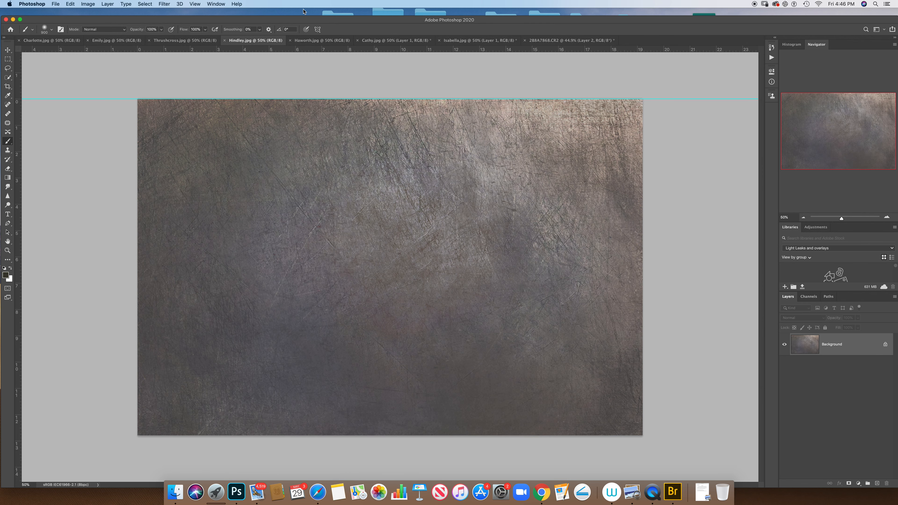
key(super+j)
key(v)
mouse_move(342, 165)
mouse_down()
mouse_move(561, 80)
mouse_move(579, 44)
mouse_move(352, 149)
mouse_up()
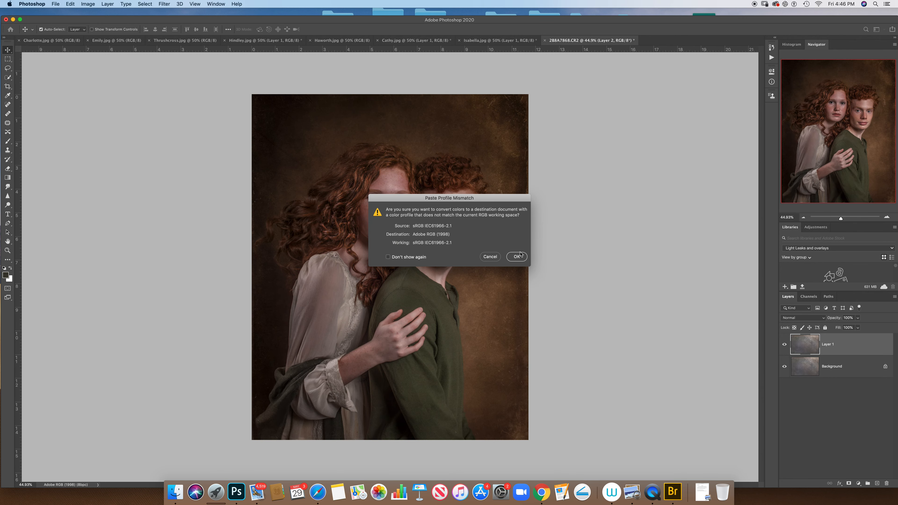
key(Return)
drag(463, 173, 444, 162)
click(794, 354)
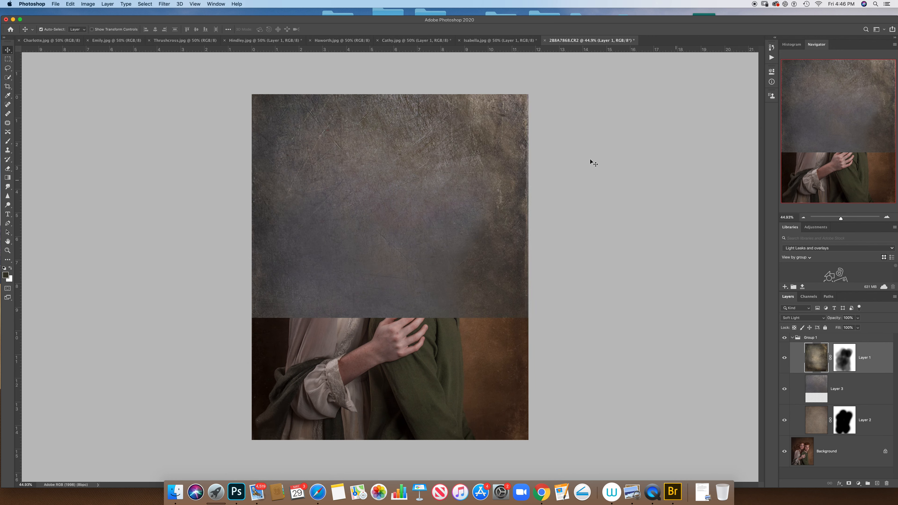
click(69, 4)
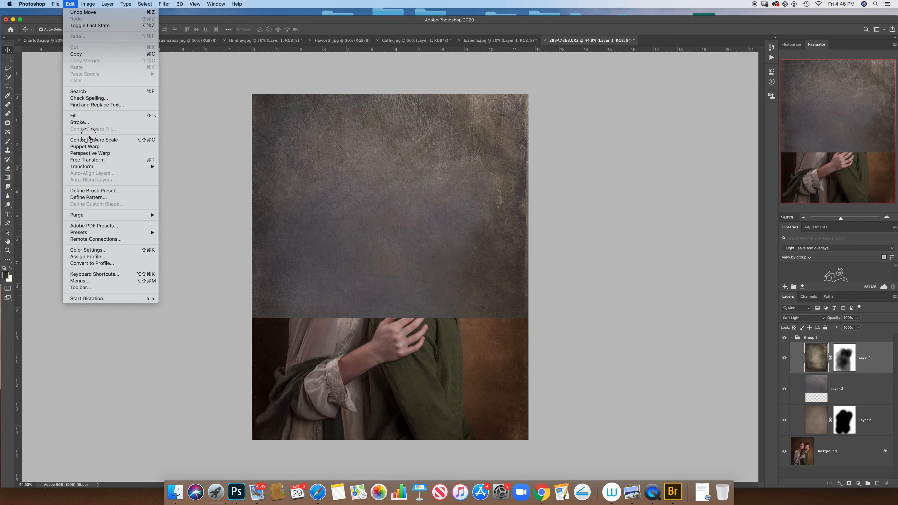
click(95, 162)
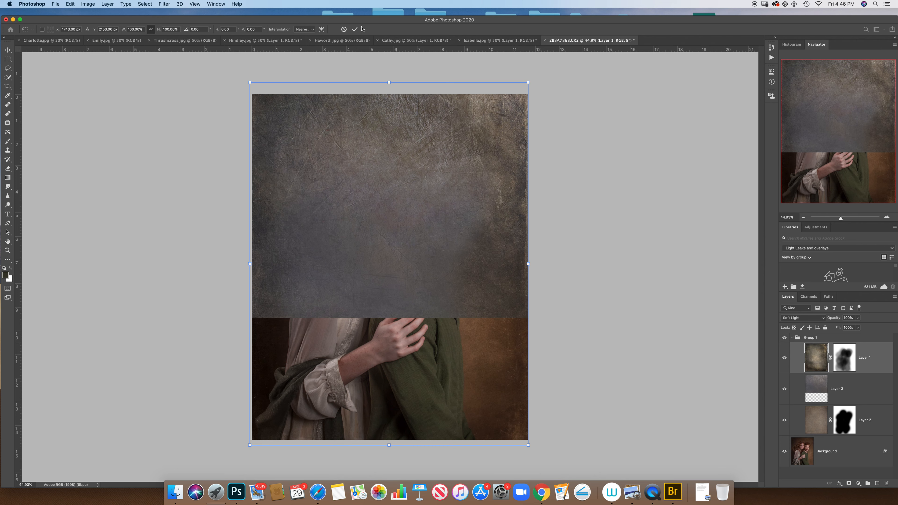
click(343, 29)
Step: Rotate the Hindley texture on Layer 3 about 90° with Free Transform and position it to cover the whole portrait
click(813, 387)
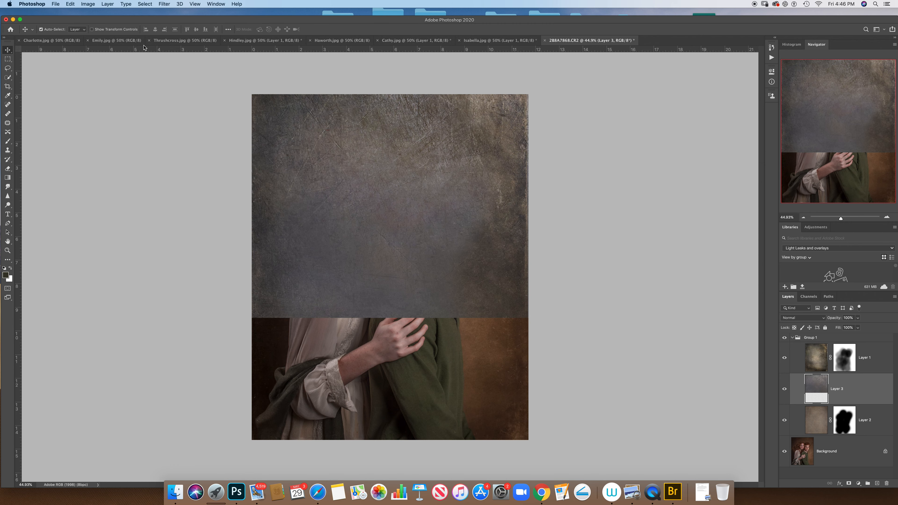
click(70, 4)
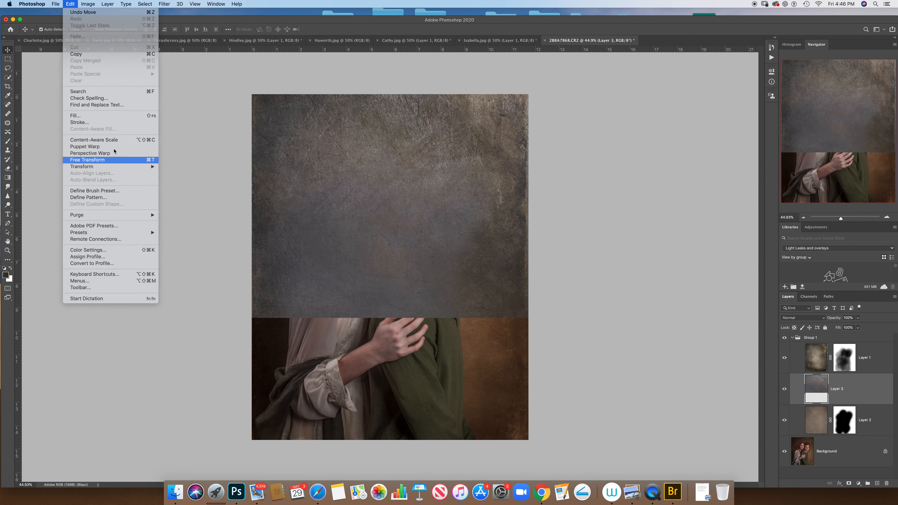
click(95, 162)
drag(639, 331, 284, 316)
drag(393, 298, 385, 353)
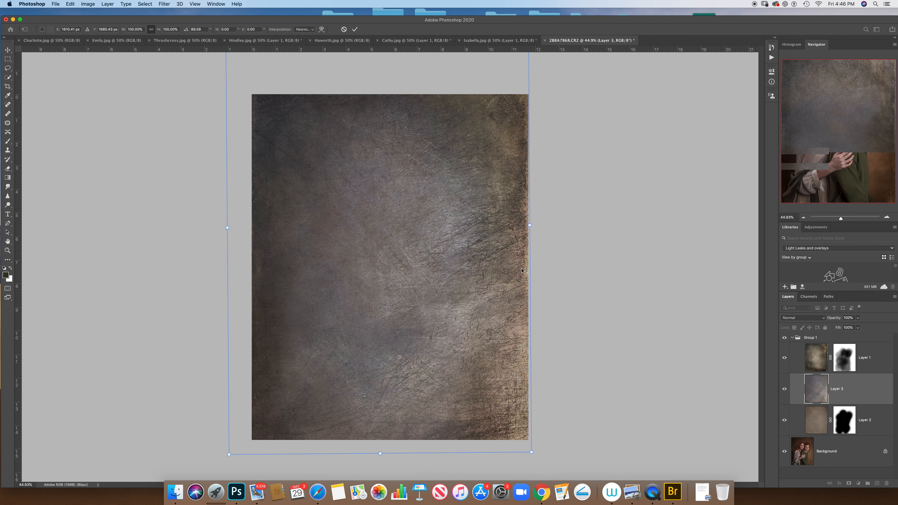
click(355, 30)
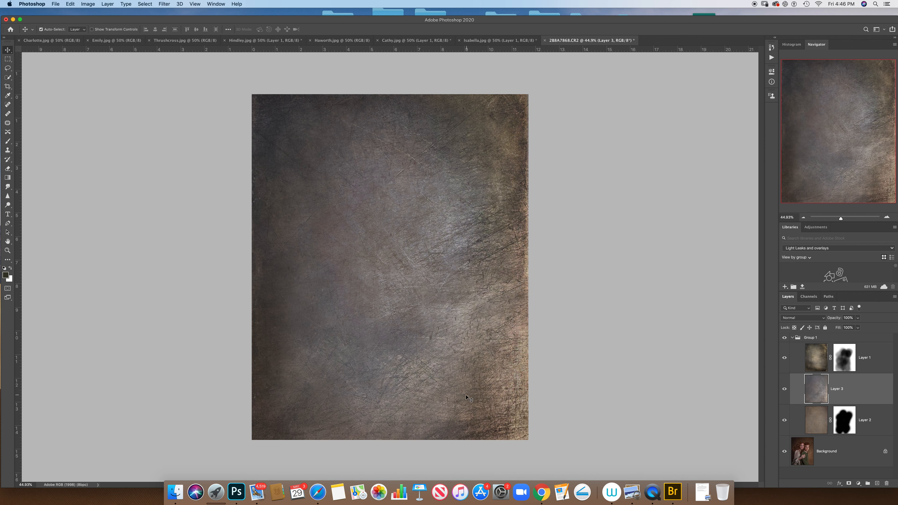
Step: Flip the Hindley texture on Layer 3 horizontally
click(70, 4)
mouse_move(90, 170)
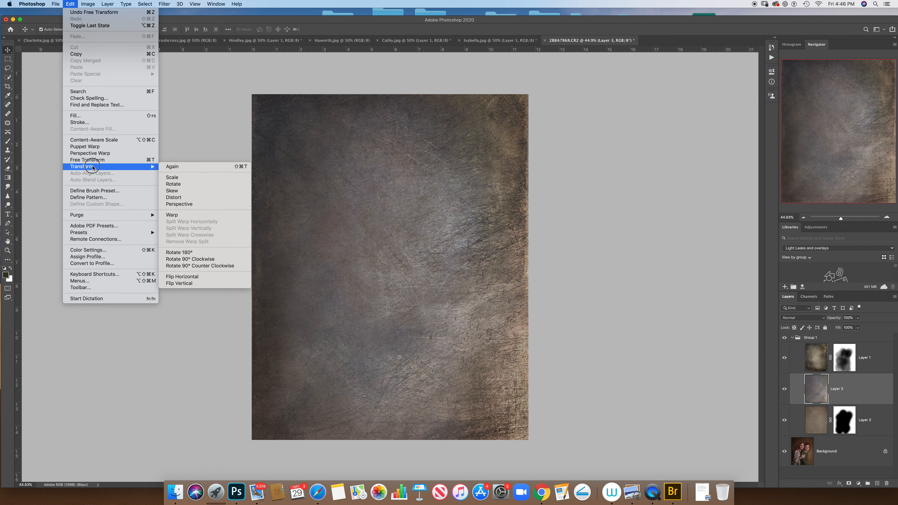
click(198, 276)
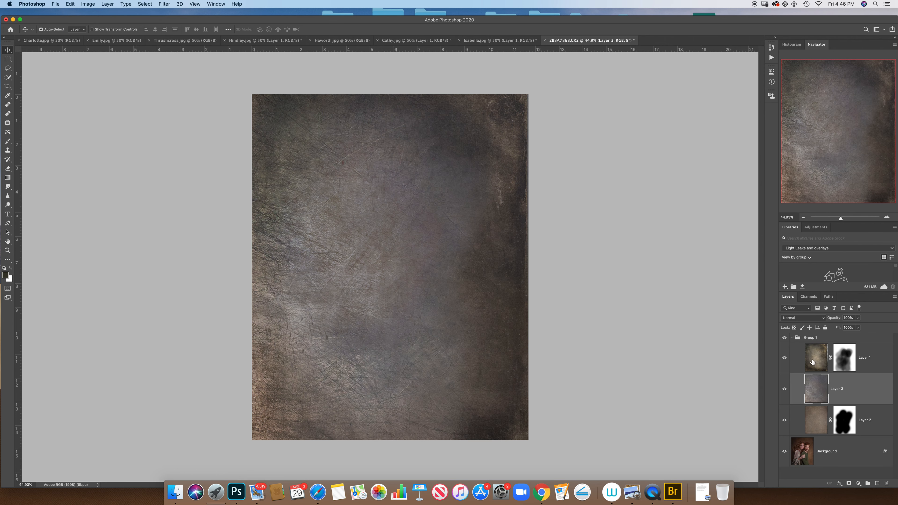
Step: Blend Layer 3 into the portrait with the Lighten mode at 14% opacity
click(806, 318)
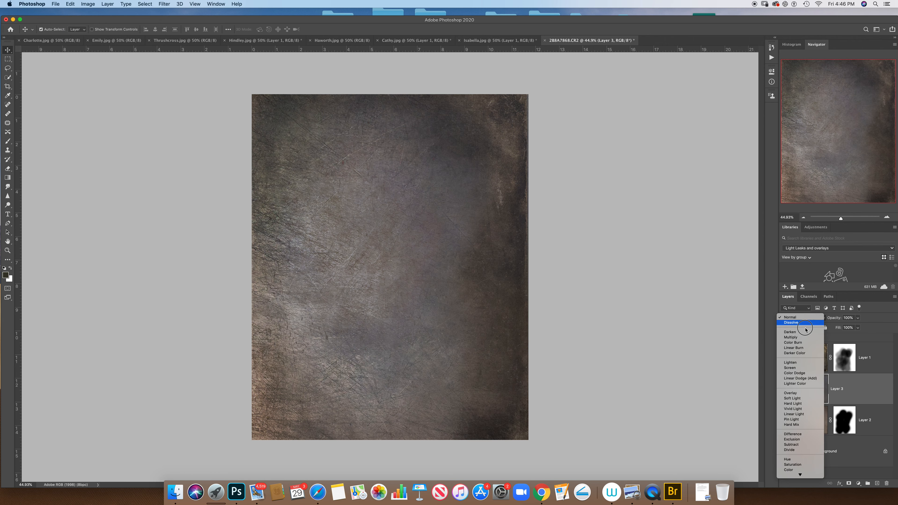
click(800, 363)
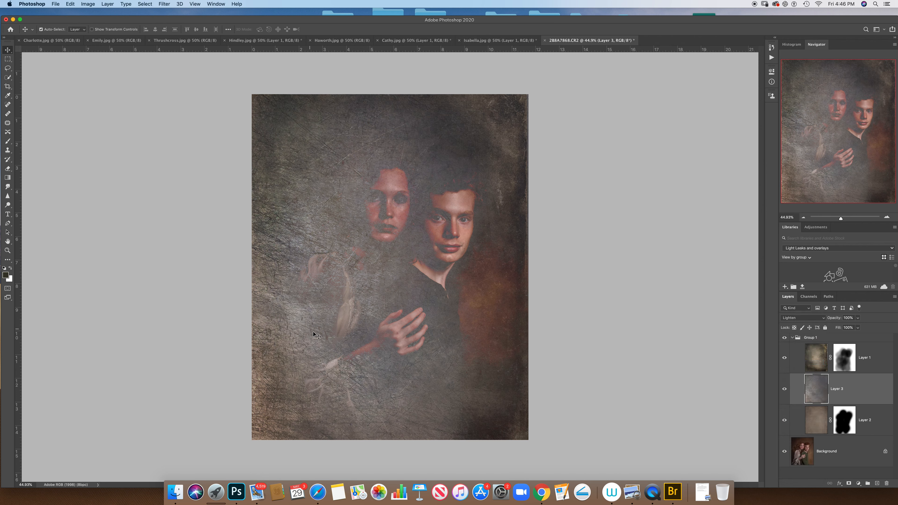
click(858, 318)
drag(860, 325, 832, 328)
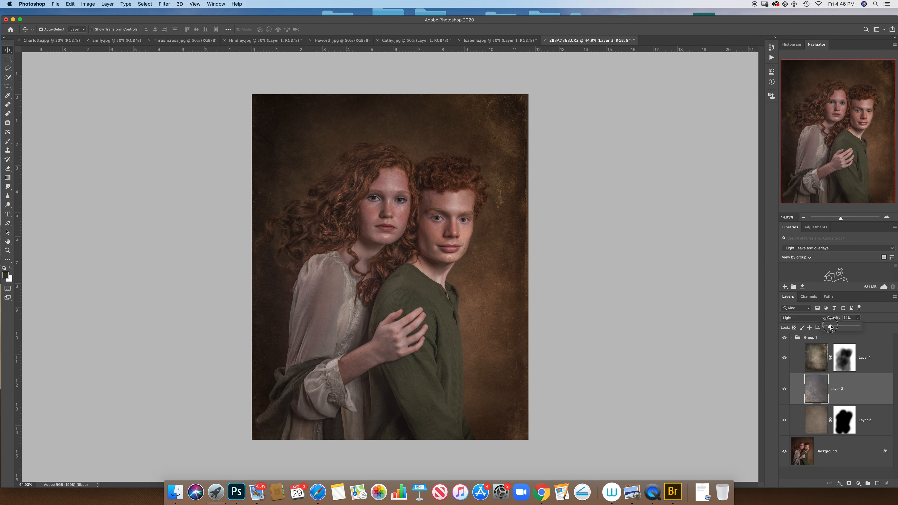
Step: Add a layer mask to Layer 3 and draw a 42% opacity gradient on it, inward from the portrait's right side
click(849, 483)
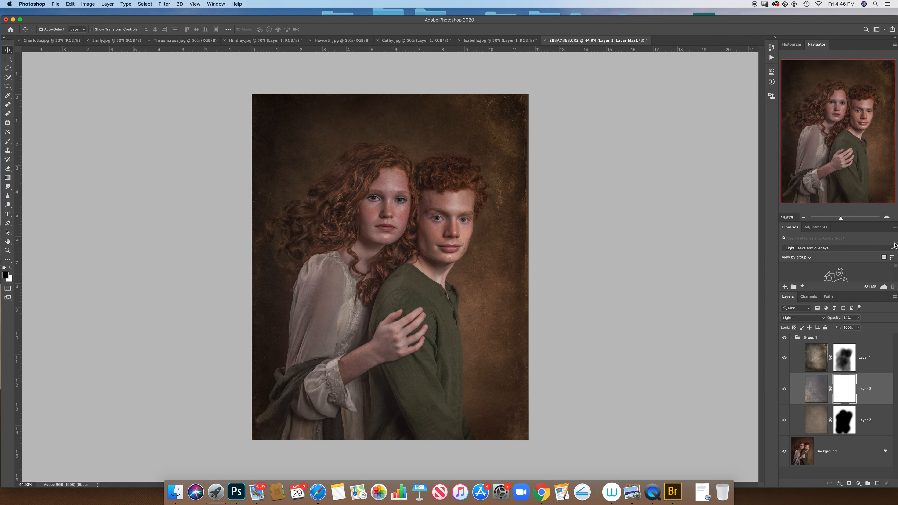
click(8, 178)
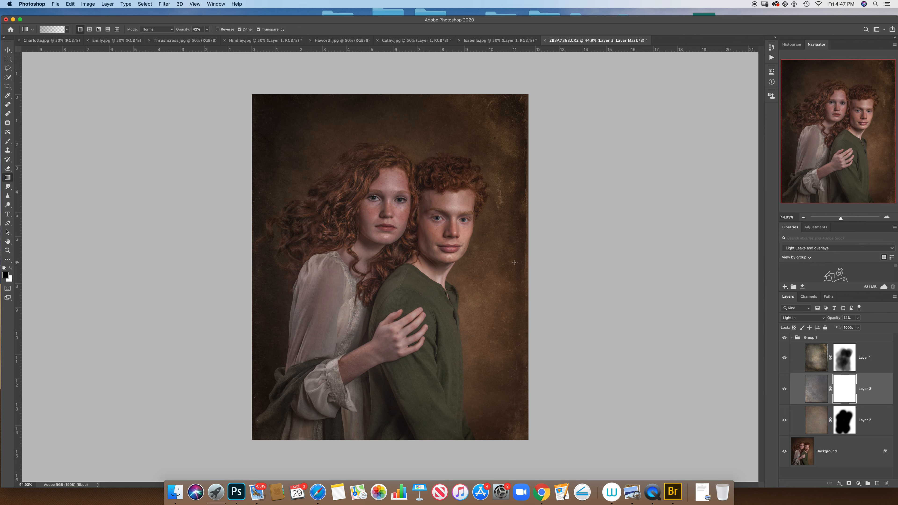
drag(540, 261, 480, 259)
Step: Set the gradient opacity to 98% and draw several gradients from the portrait's right side toward the subjects on Layer 3's mask
click(207, 30)
drag(206, 37, 226, 38)
drag(526, 104, 411, 204)
drag(447, 234, 374, 289)
drag(447, 364, 346, 340)
drag(419, 373, 346, 337)
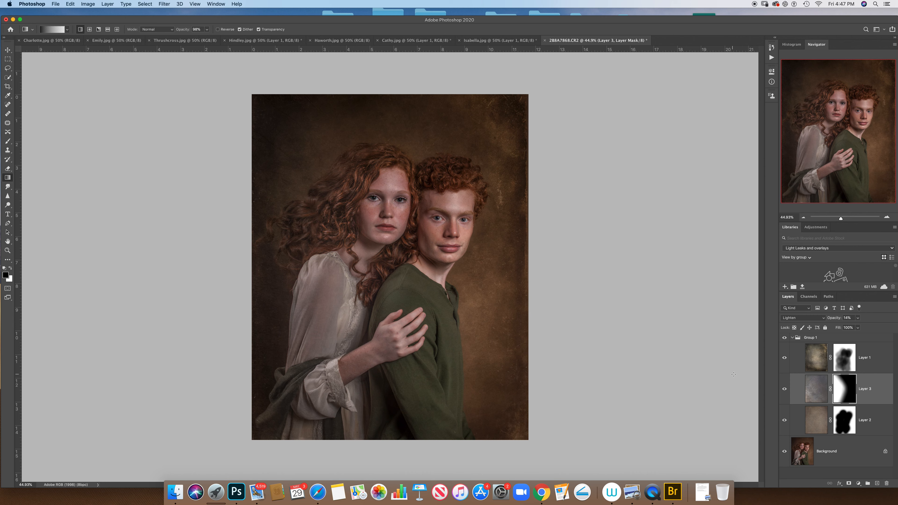
Step: Paint black over the two subjects on Layer 3's mask at 100% brush opacity and compare the portrait with and without the layer
click(784, 389)
click(8, 140)
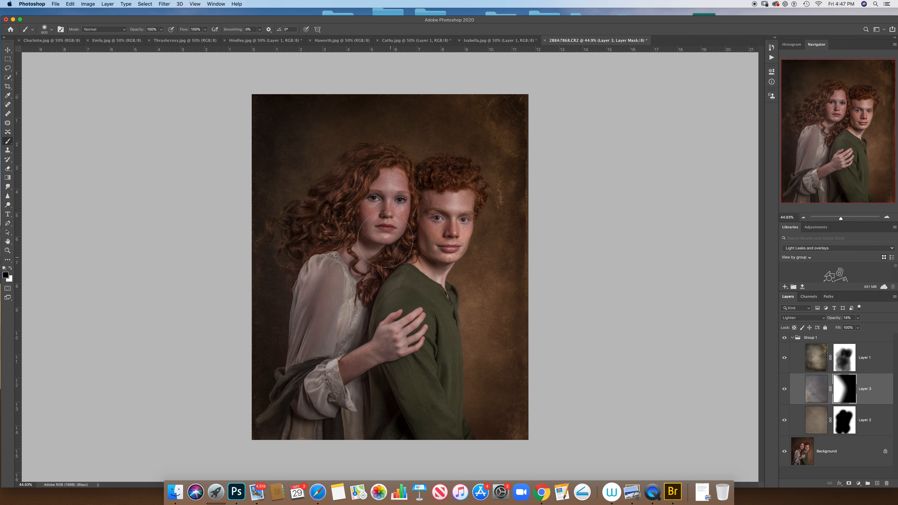
drag(386, 239, 392, 229)
click(786, 387)
click(787, 387)
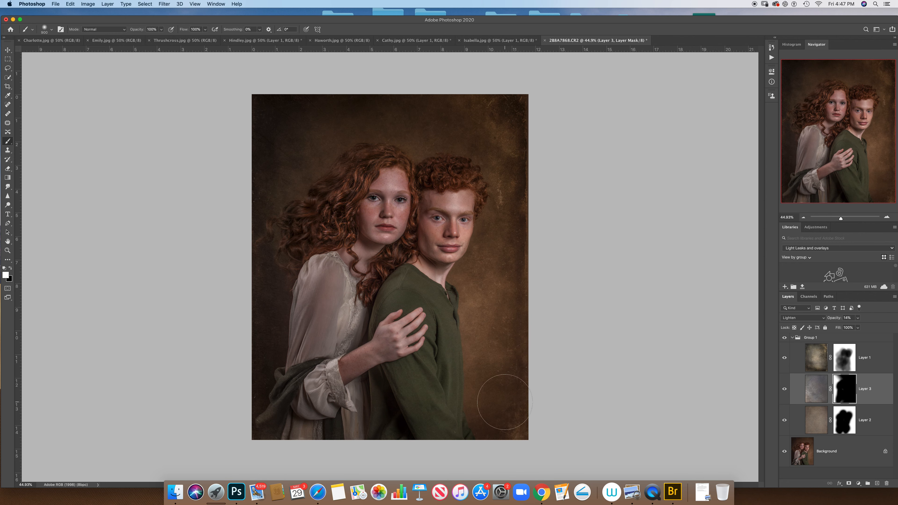
Step: Paint the texture back into the background around the subjects on Layer 3's mask with a larger white brush at 37% opacity
click(161, 29)
key(bracketright)
key(bracketright)
key(bracketright)
mouse_move(495, 288)
mouse_down()
mouse_move(538, 135)
mouse_move(393, 100)
mouse_move(332, 110)
mouse_move(421, 117)
mouse_up()
click(785, 389)
click(784, 388)
drag(530, 130, 529, 119)
drag(500, 307, 516, 281)
Step: Compare the portrait with and without the texture group, leaving the group shown
click(785, 339)
click(785, 339)
right_click(652, 497)
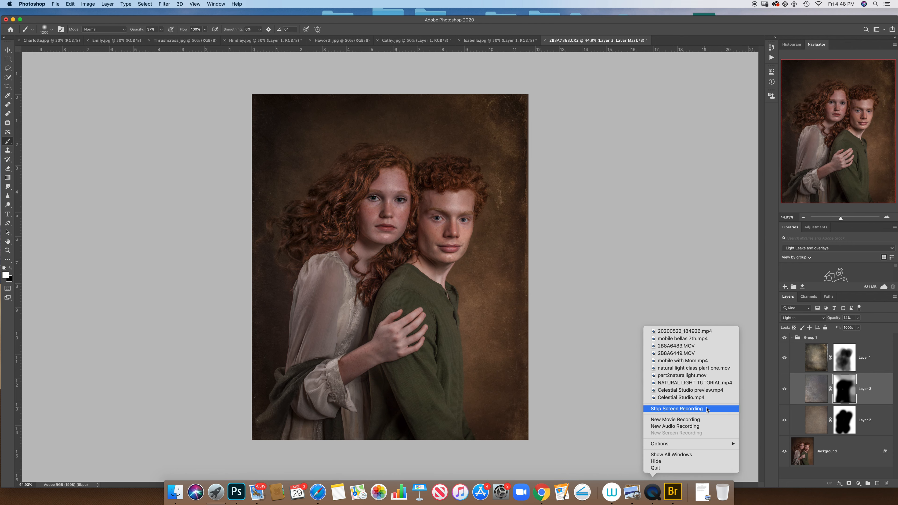